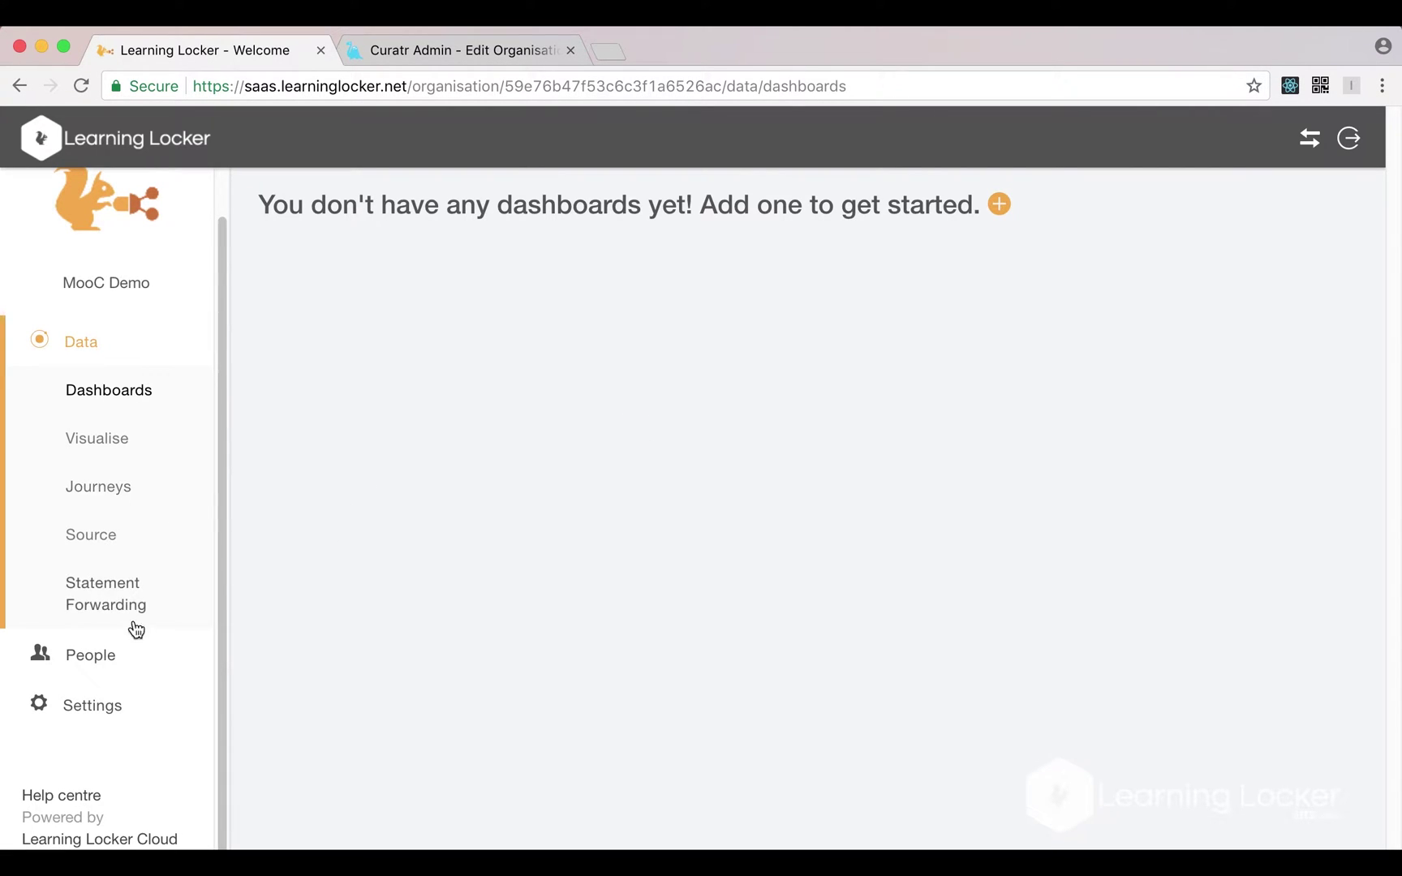
Step: Expand Settings and open the Clients list showing the Master API client and xAPI endpoint
click(116, 702)
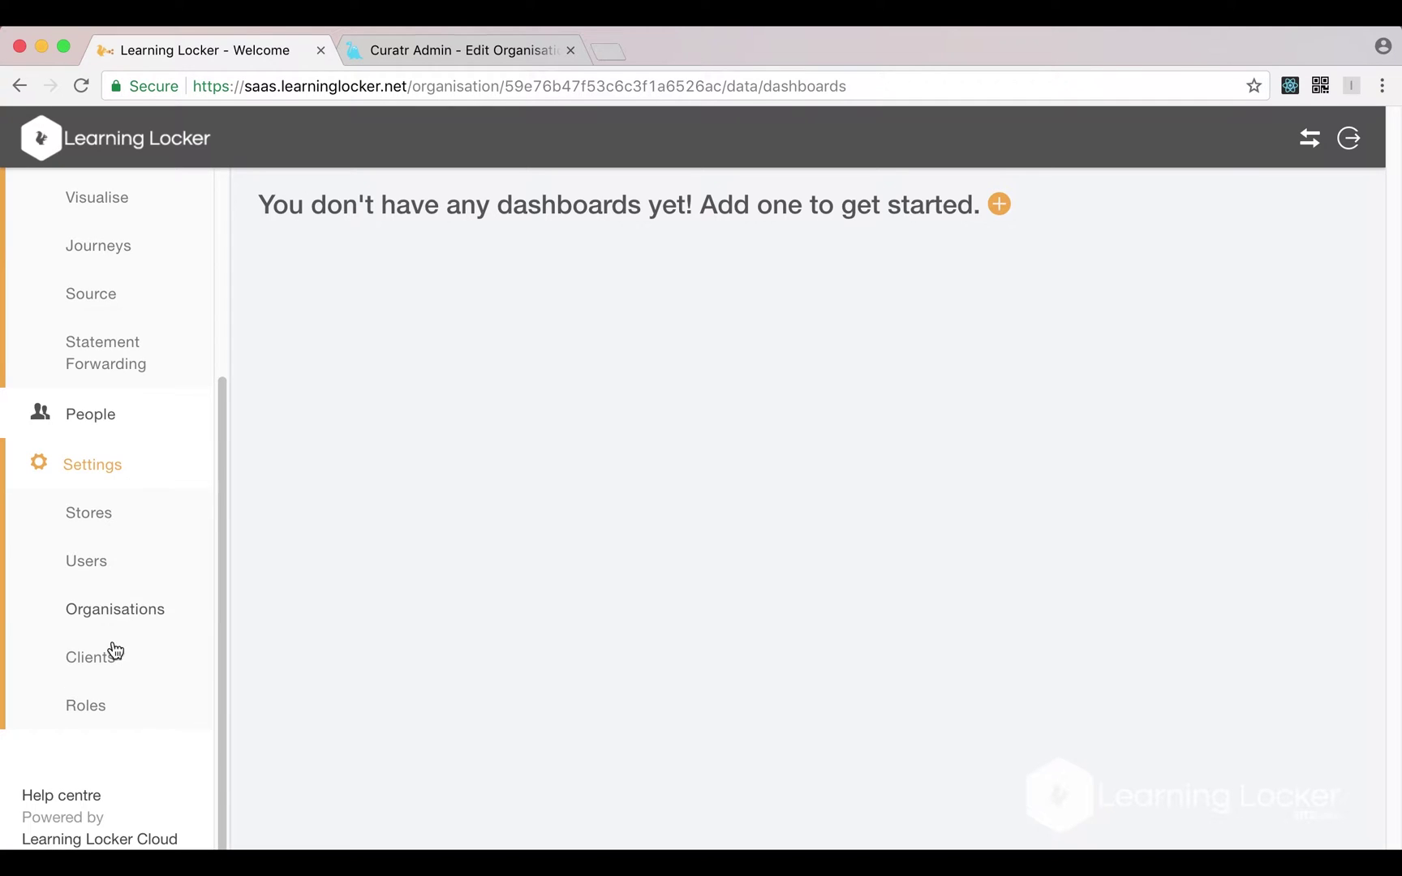
click(112, 664)
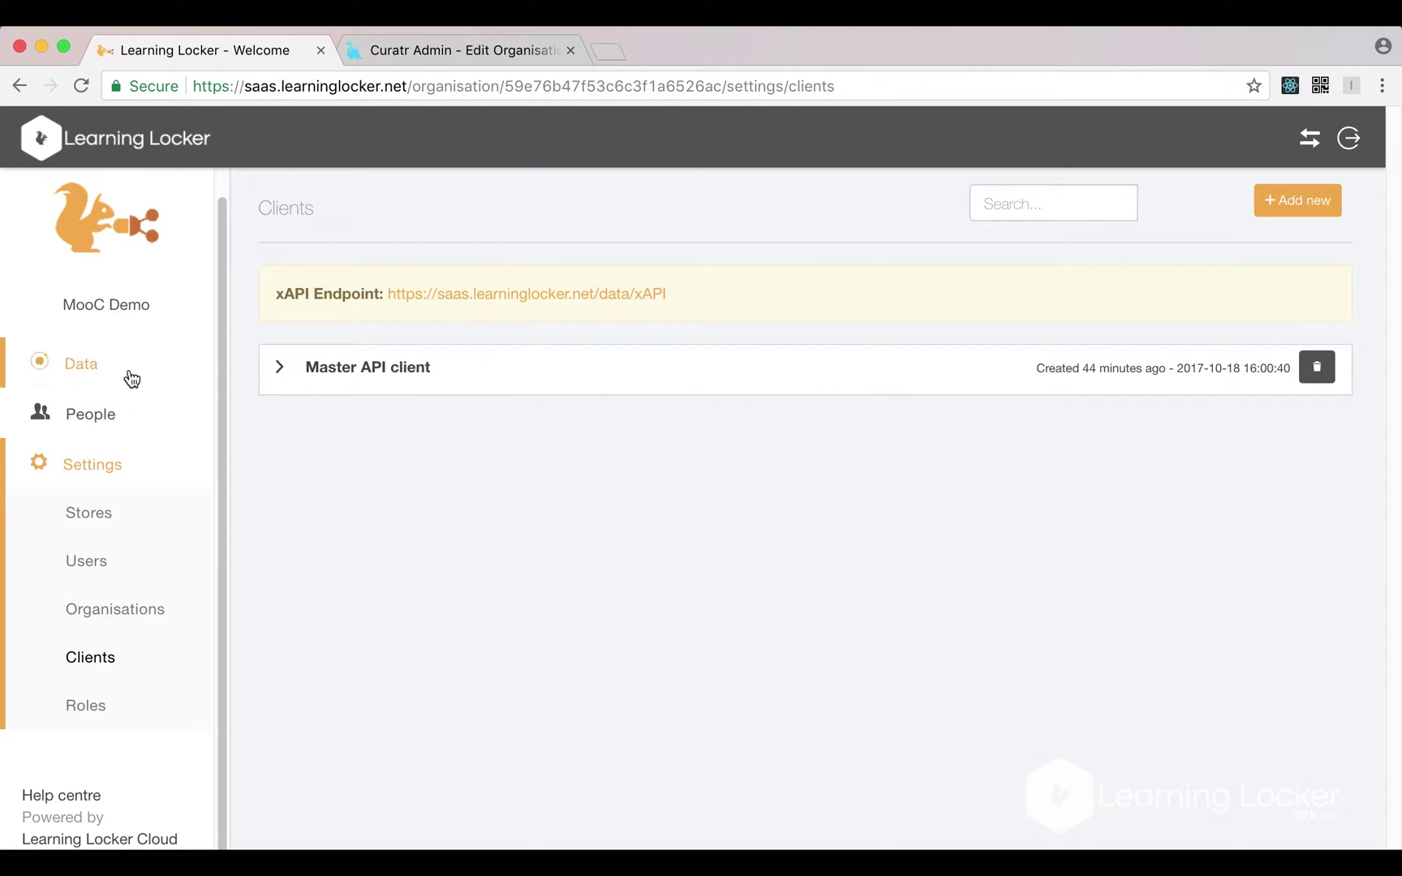
Step: Expand the Master API client and select its key and secret credentials
click(502, 381)
scroll(667, 402, down, 5)
scroll(483, 385, up, 1)
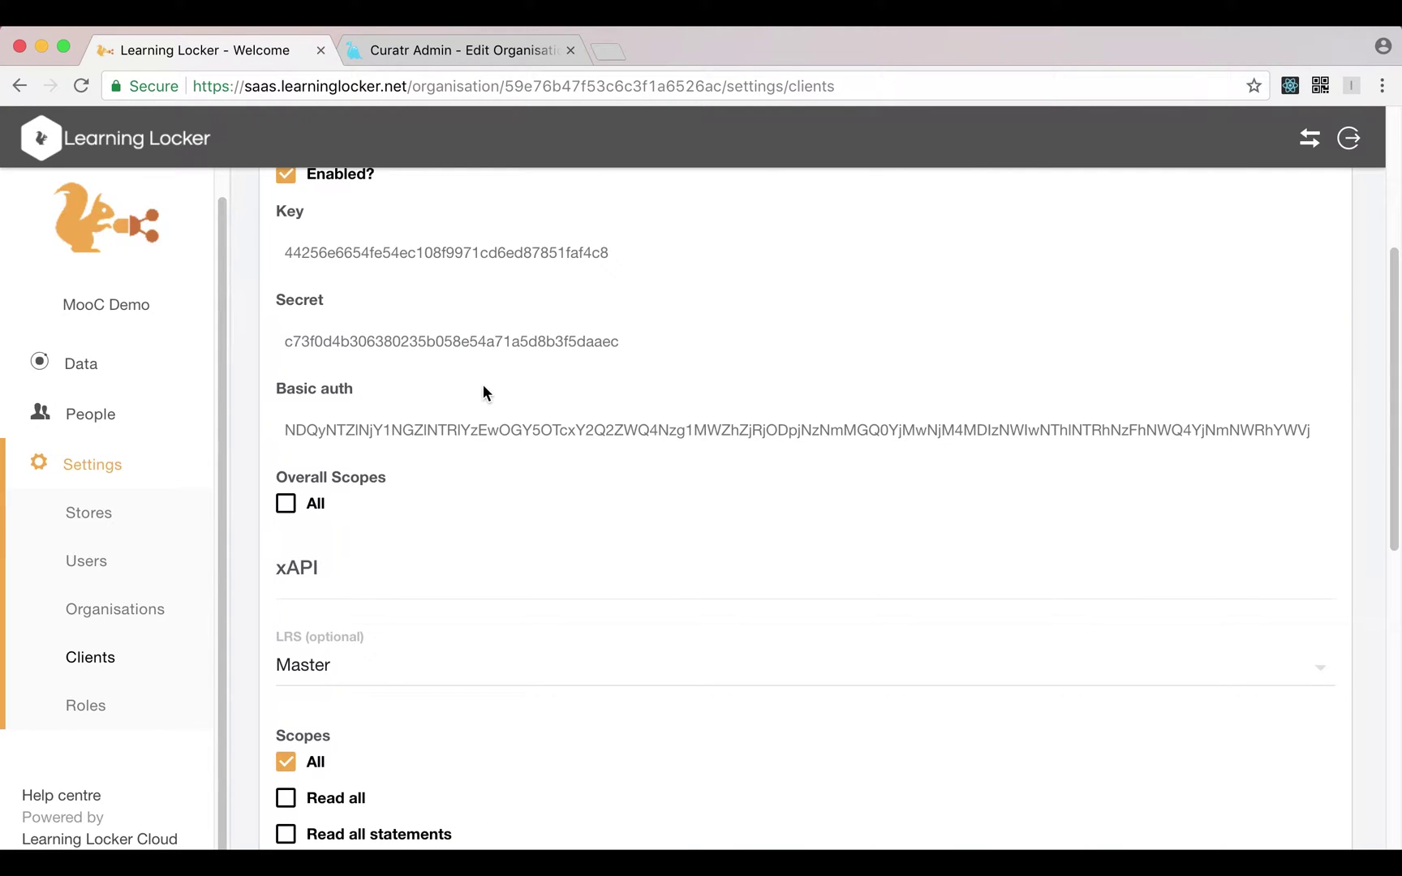
scroll(432, 304, up, 1)
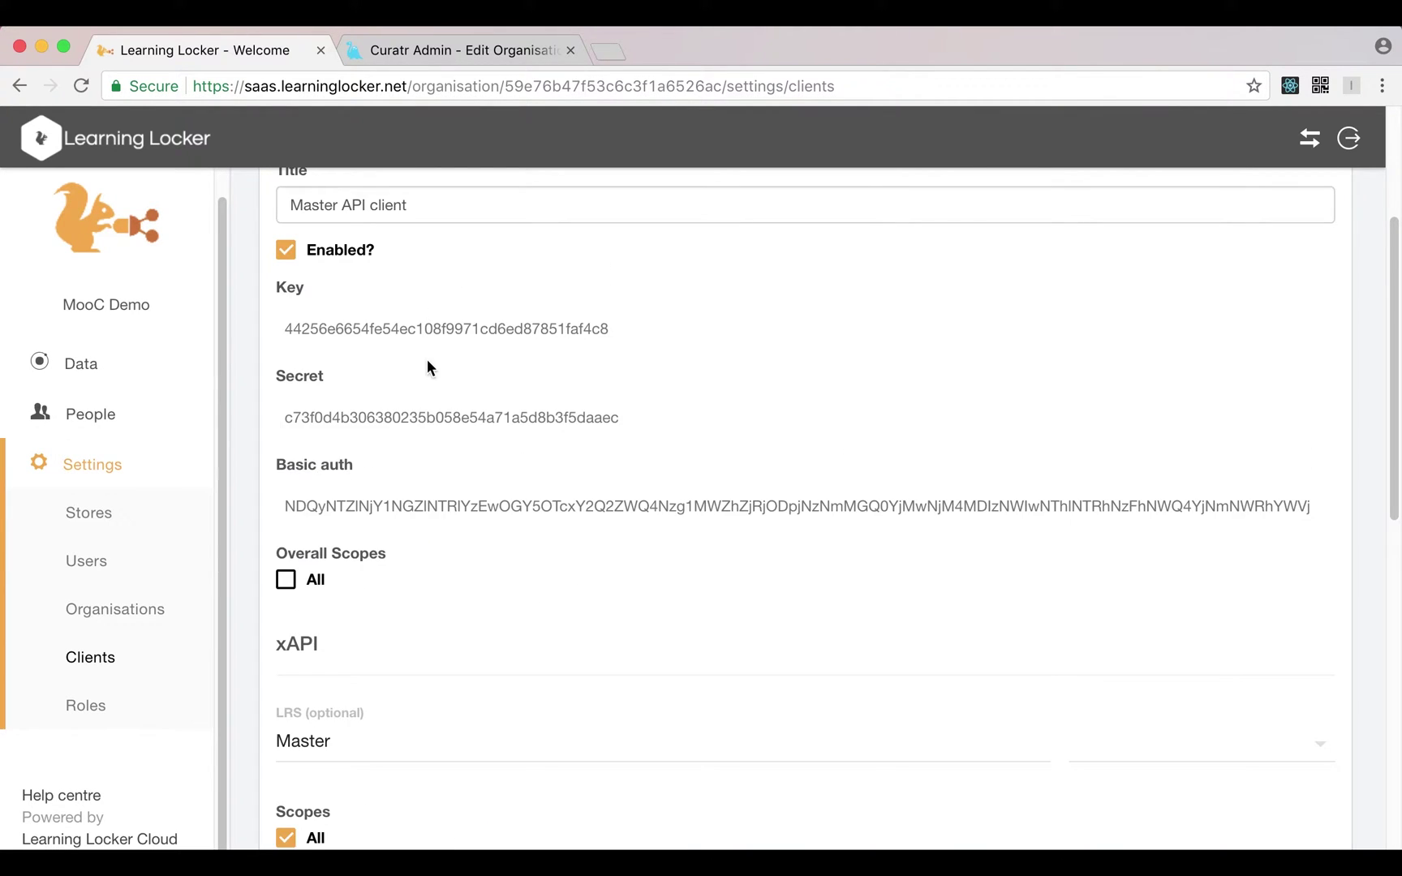
double_click(424, 327)
double_click(406, 417)
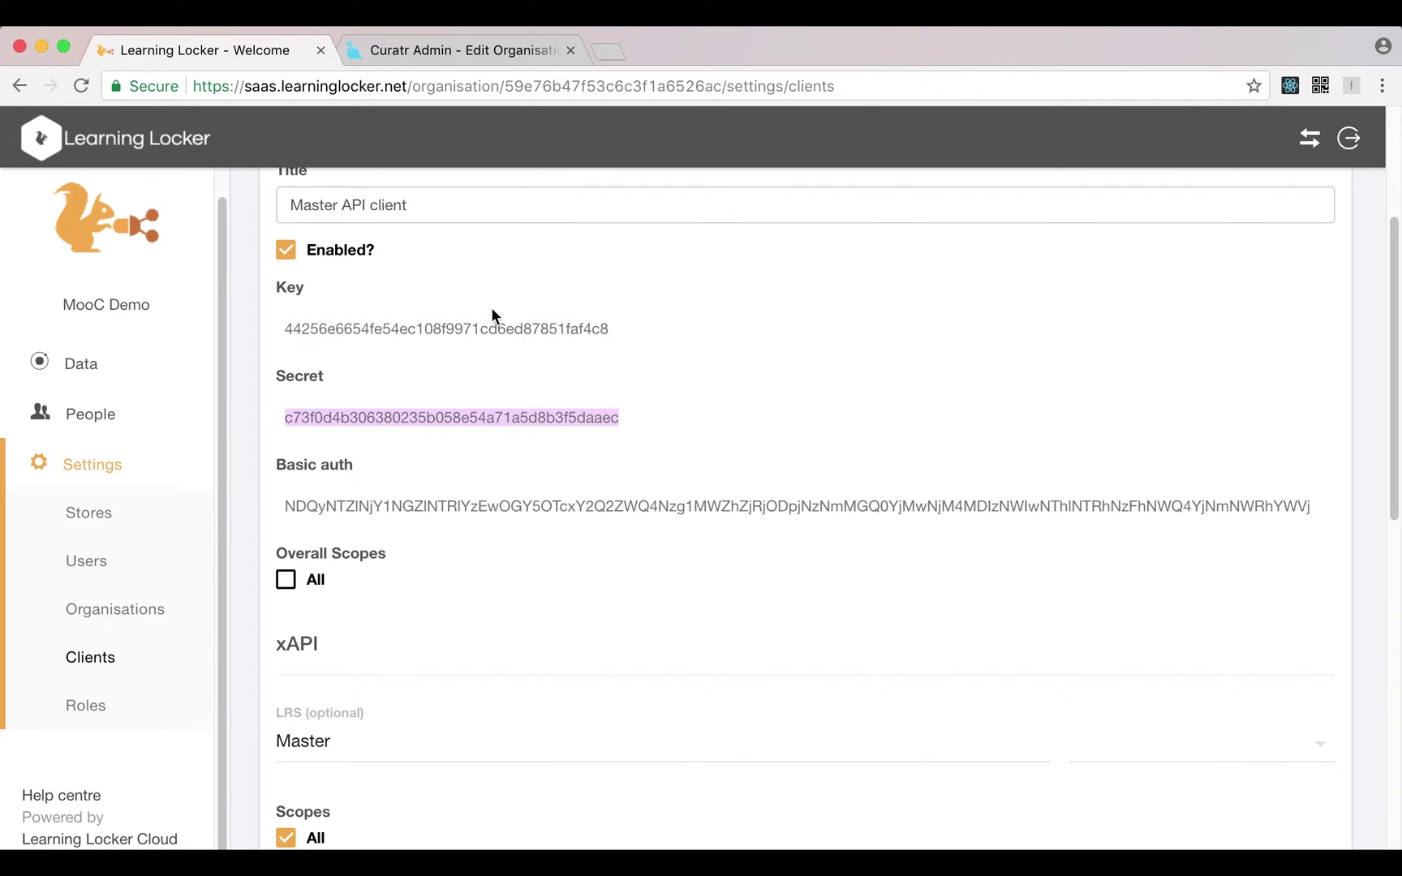
click(467, 48)
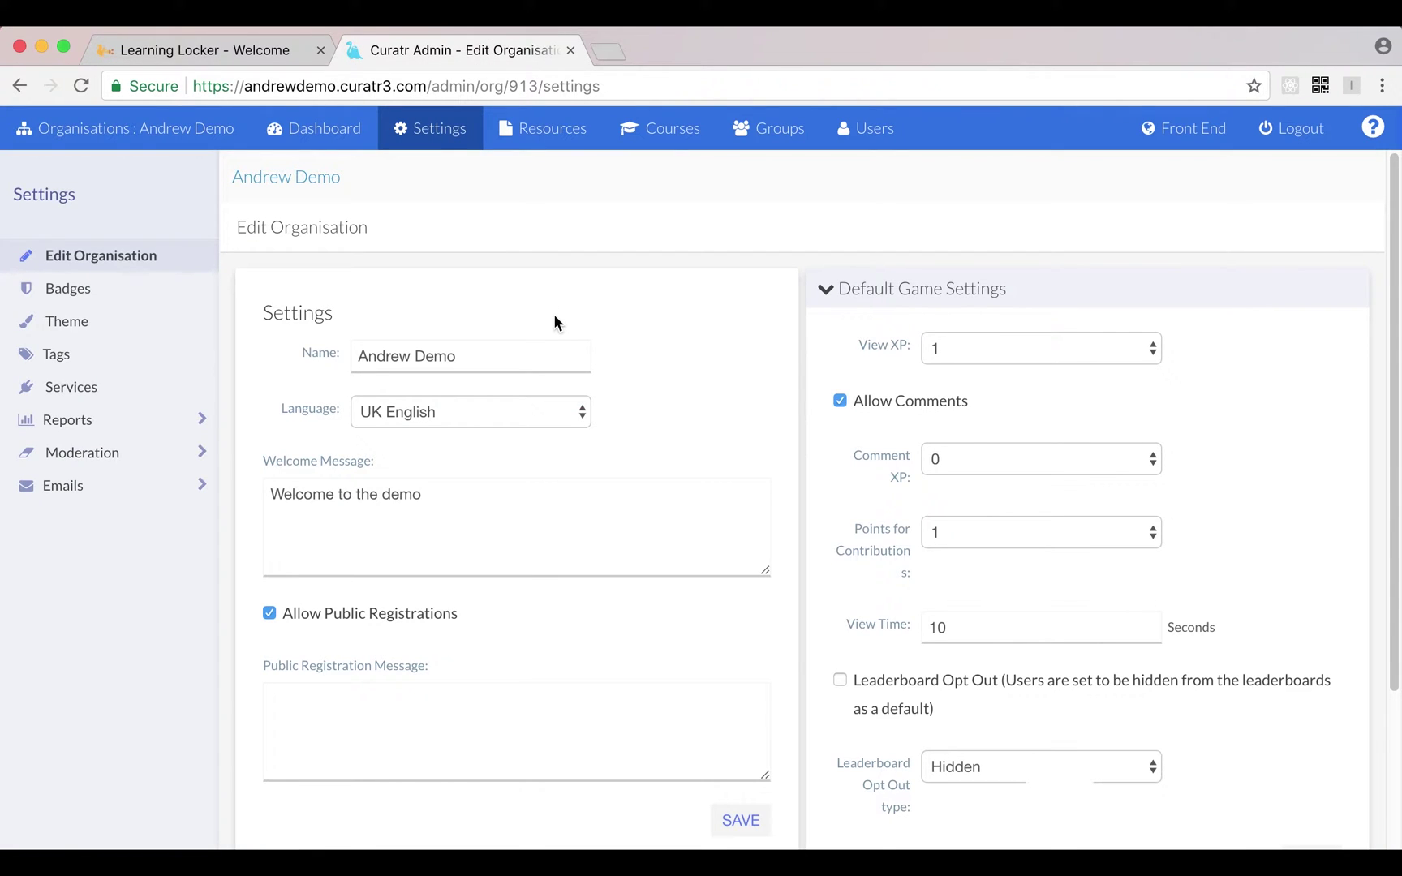
Step: Open the organisation's Services page in Curatr Admin
click(81, 393)
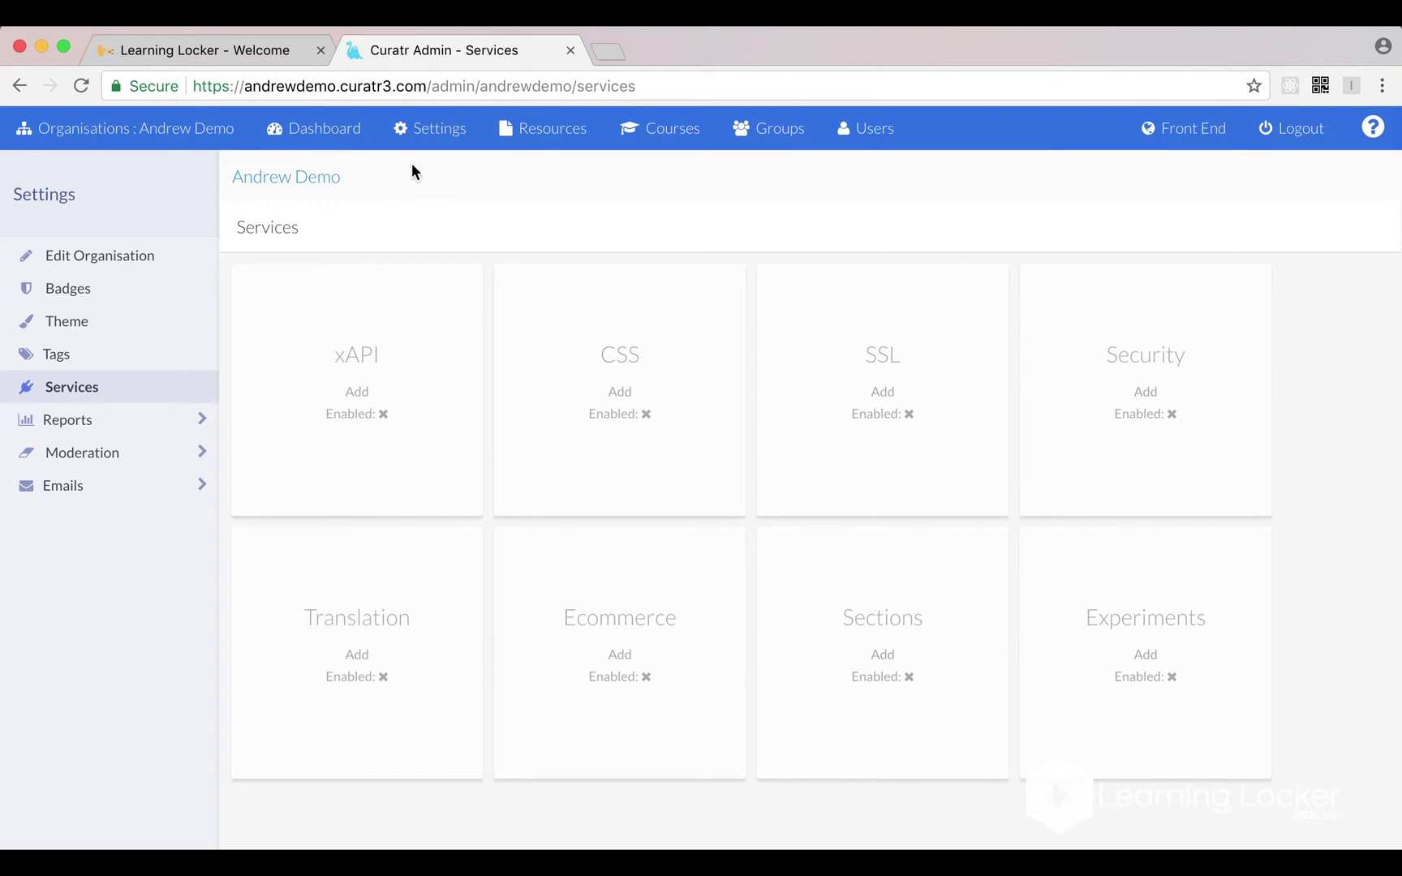
Step: Open Curatr's xAPI service form and tick Enabled, ready to fill in the endpoint
click(449, 373)
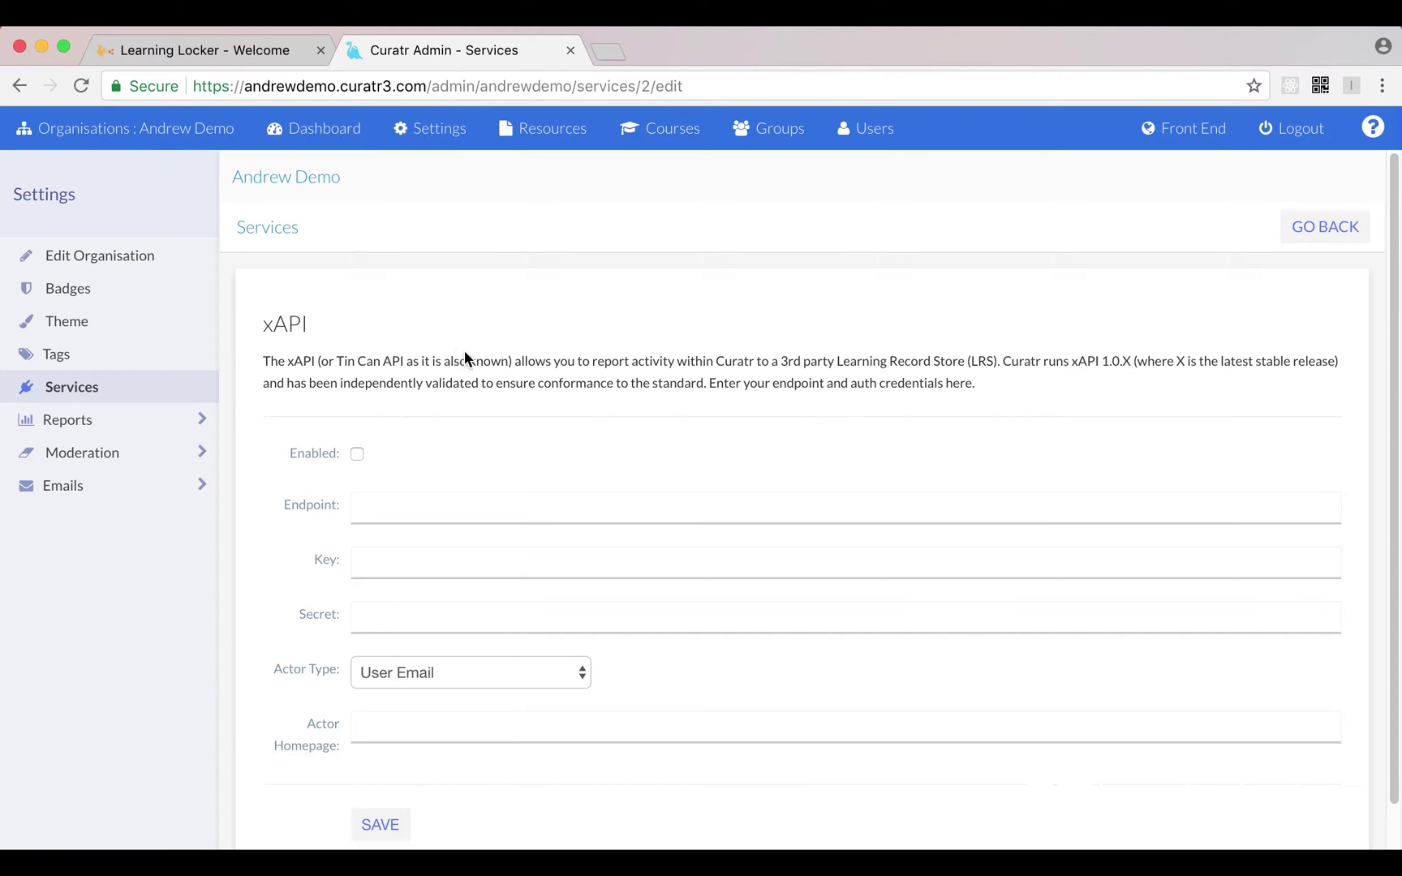
scroll(430, 401, down, 1)
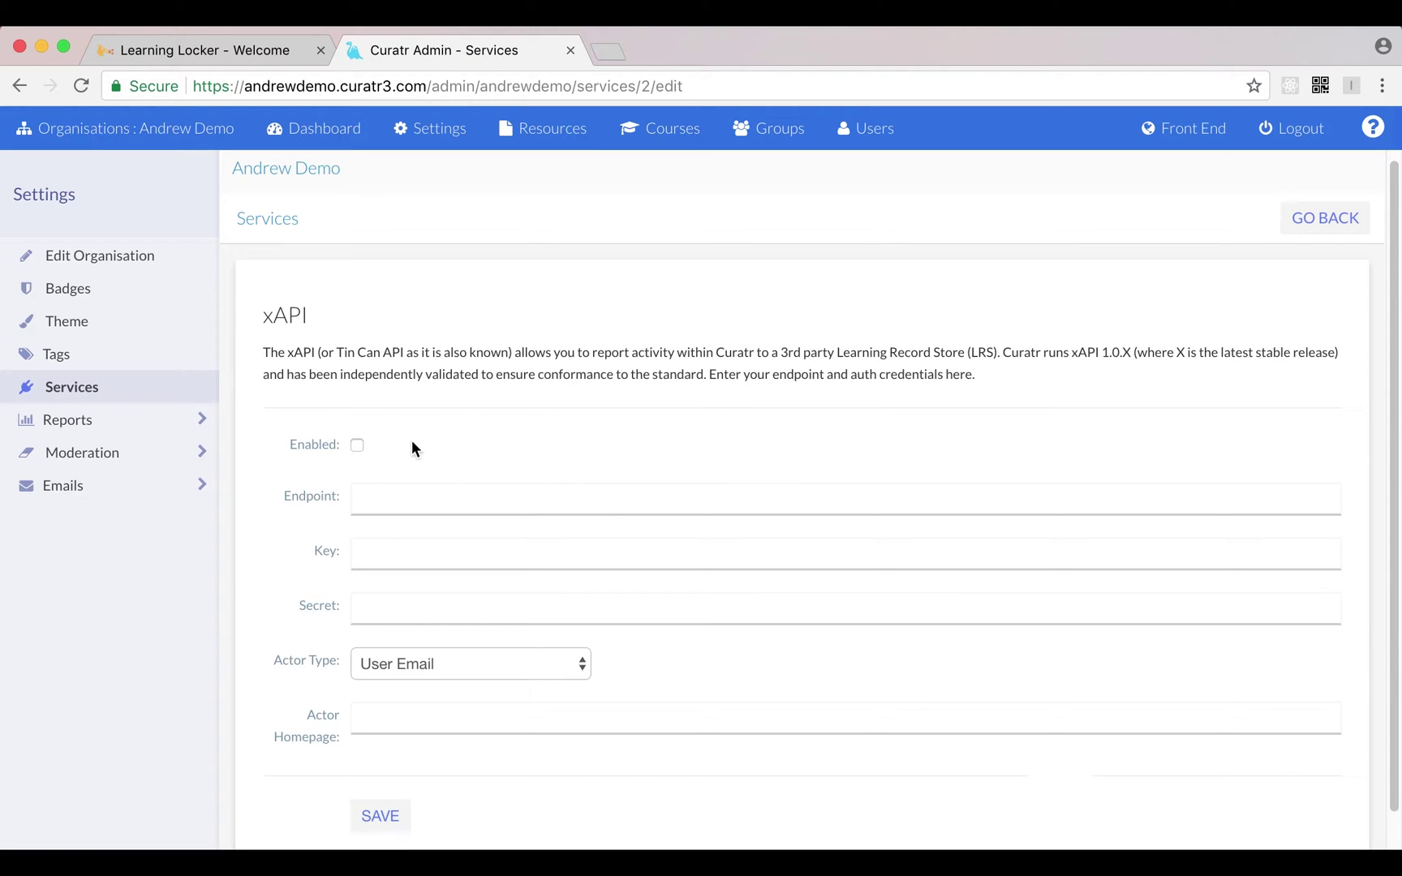
click(360, 445)
click(396, 495)
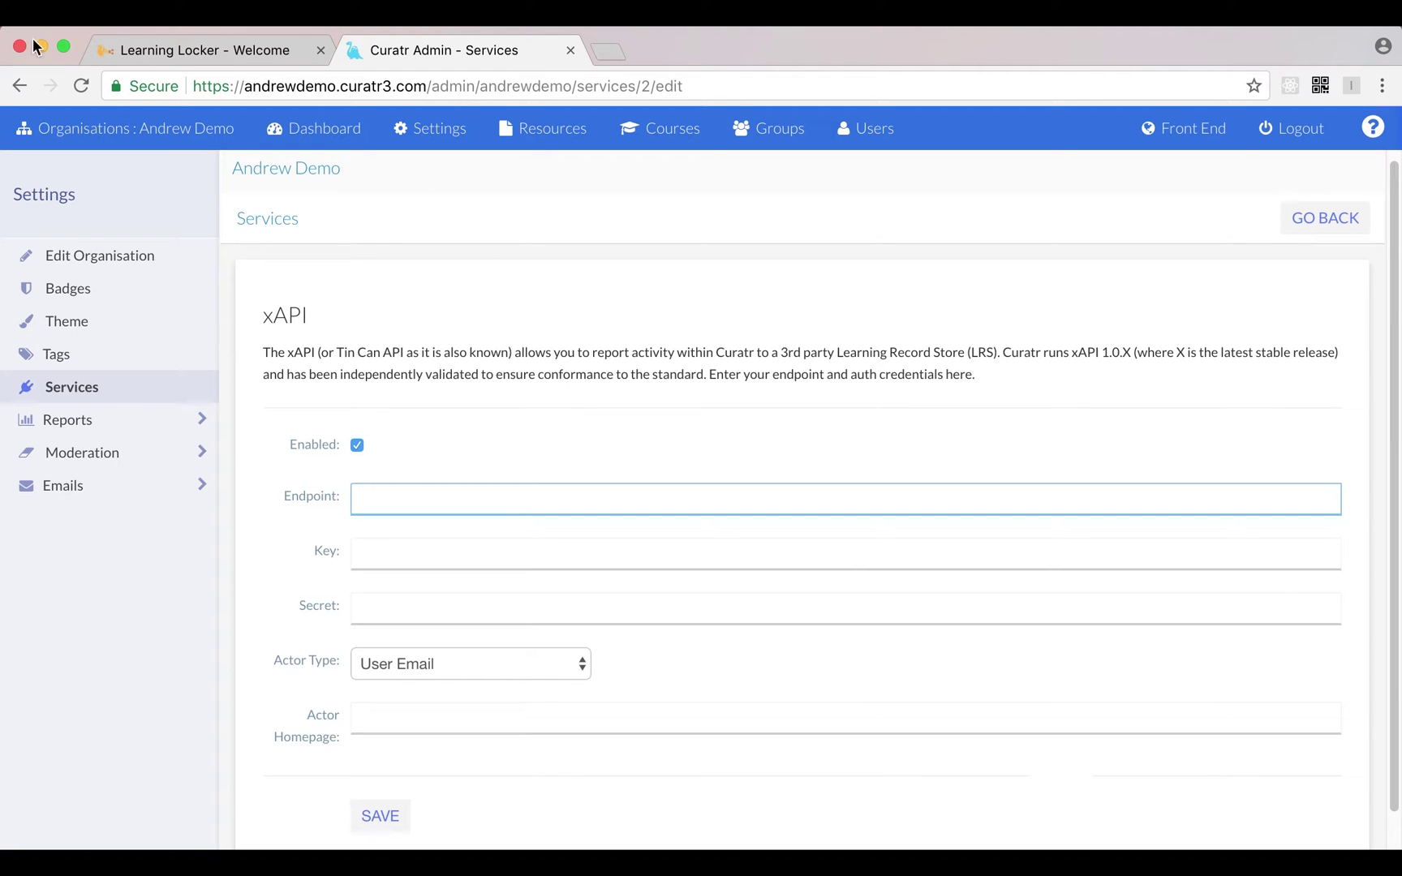
click(195, 54)
scroll(514, 426, up, 3)
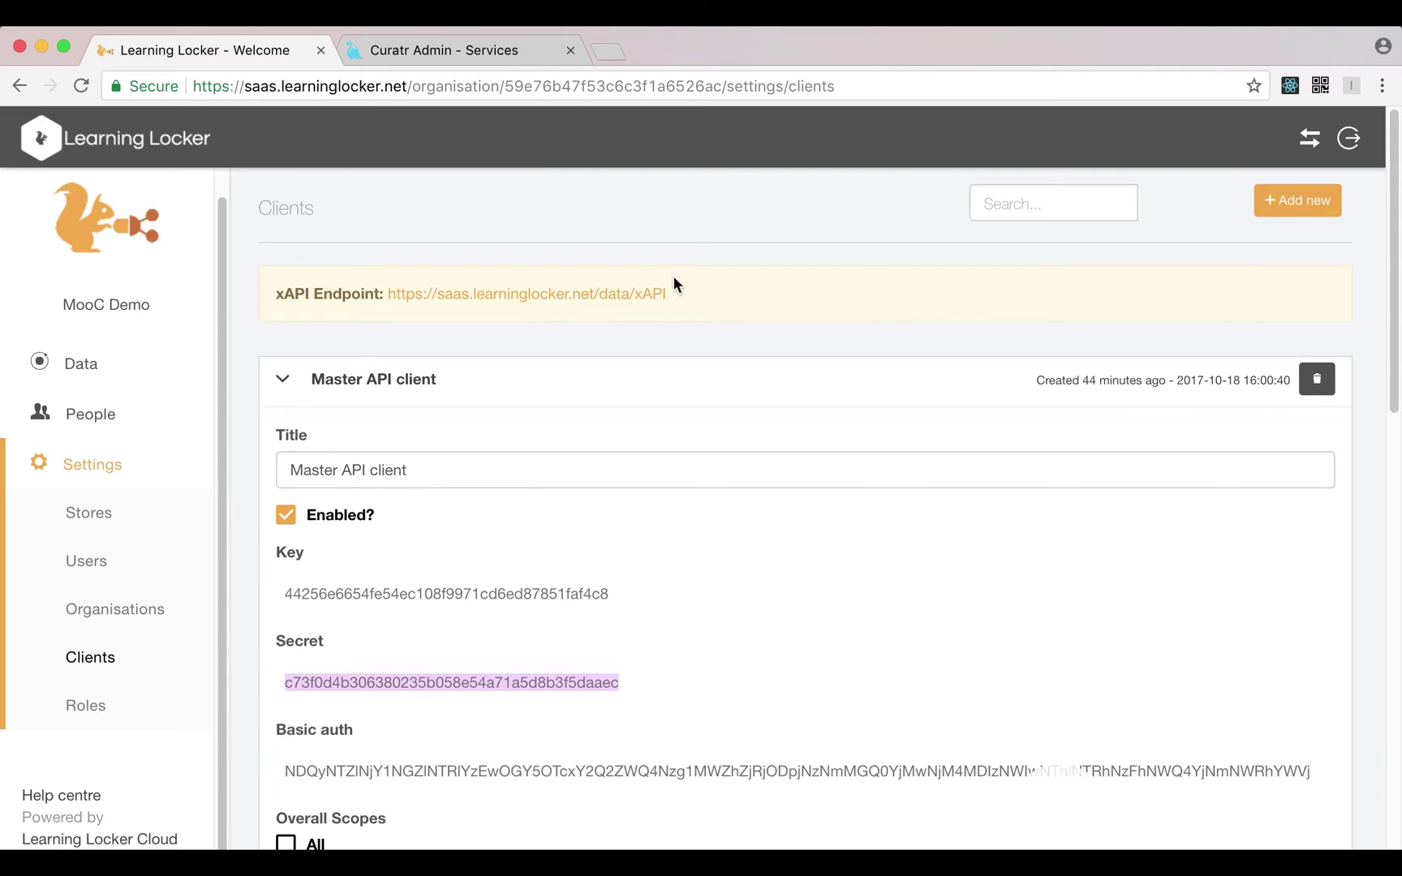
Step: Copy Learning Locker's xAPI endpoint URL into Curatr's Endpoint field
drag(667, 293, 390, 298)
key(super+c)
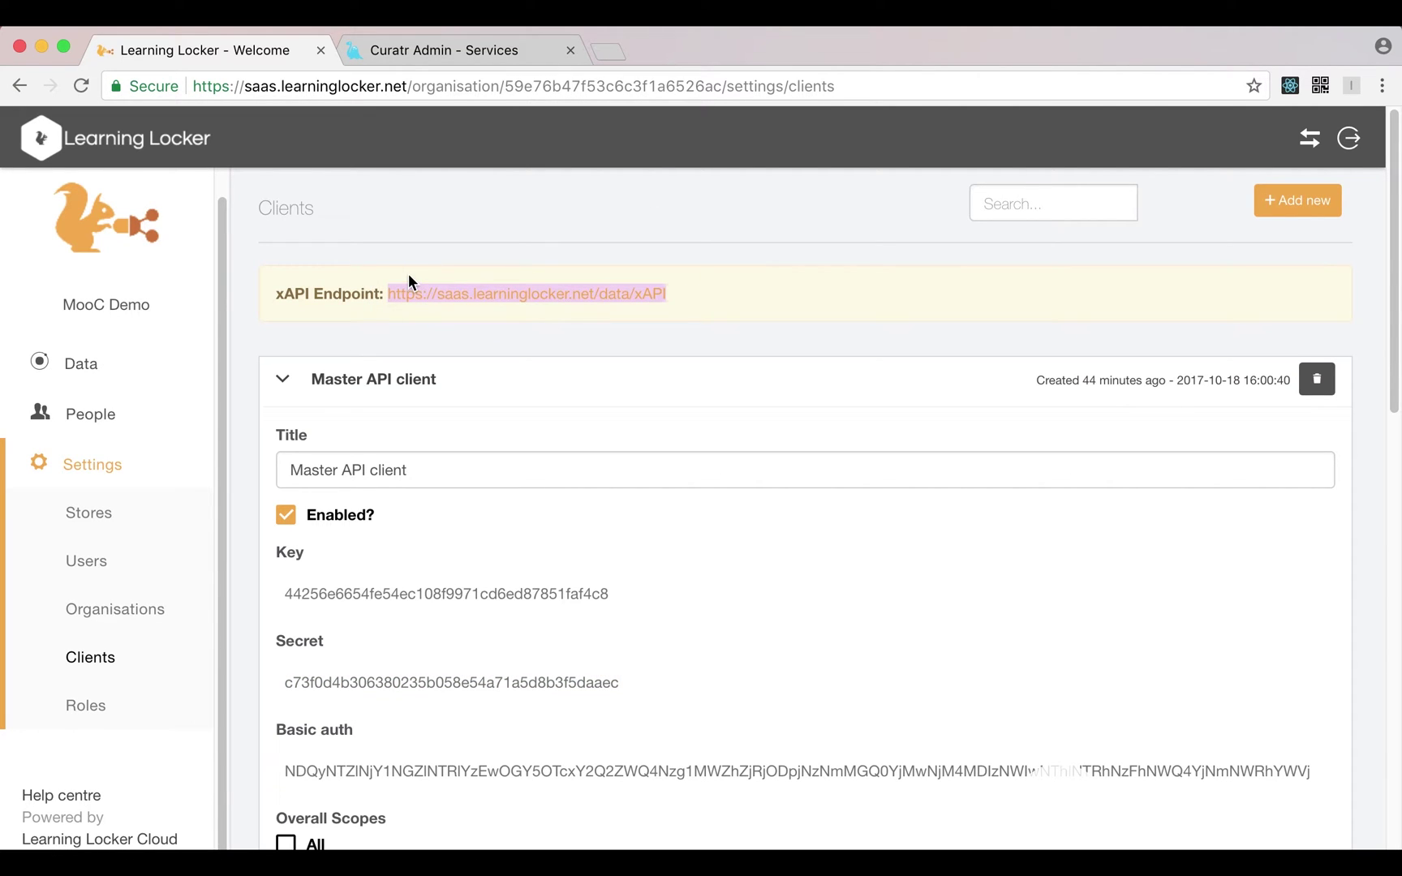
click(442, 55)
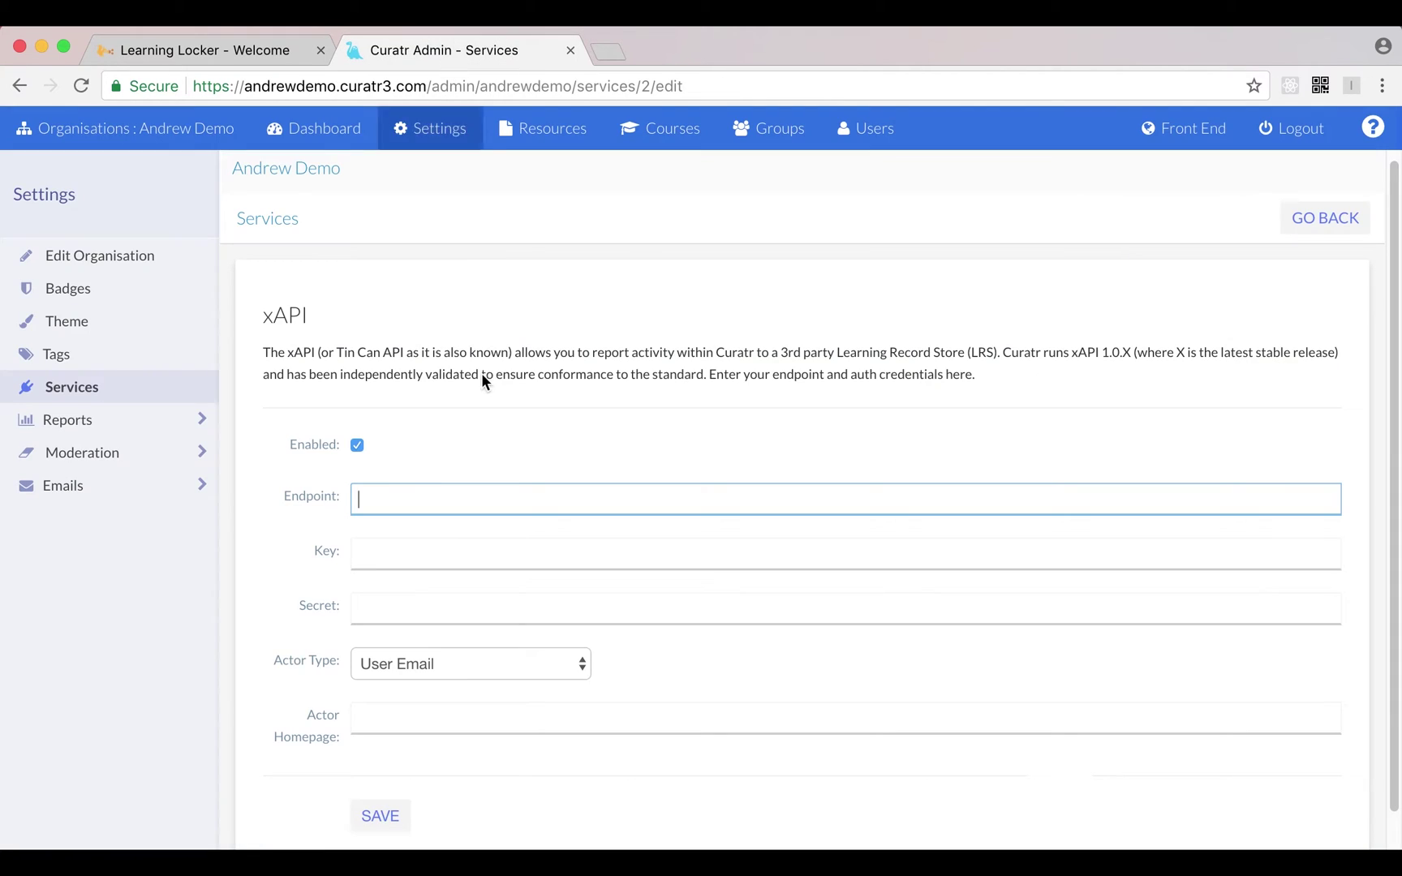
click(430, 491)
key(super+v)
Step: Copy the Master API client key into Curatr's Key field
click(236, 56)
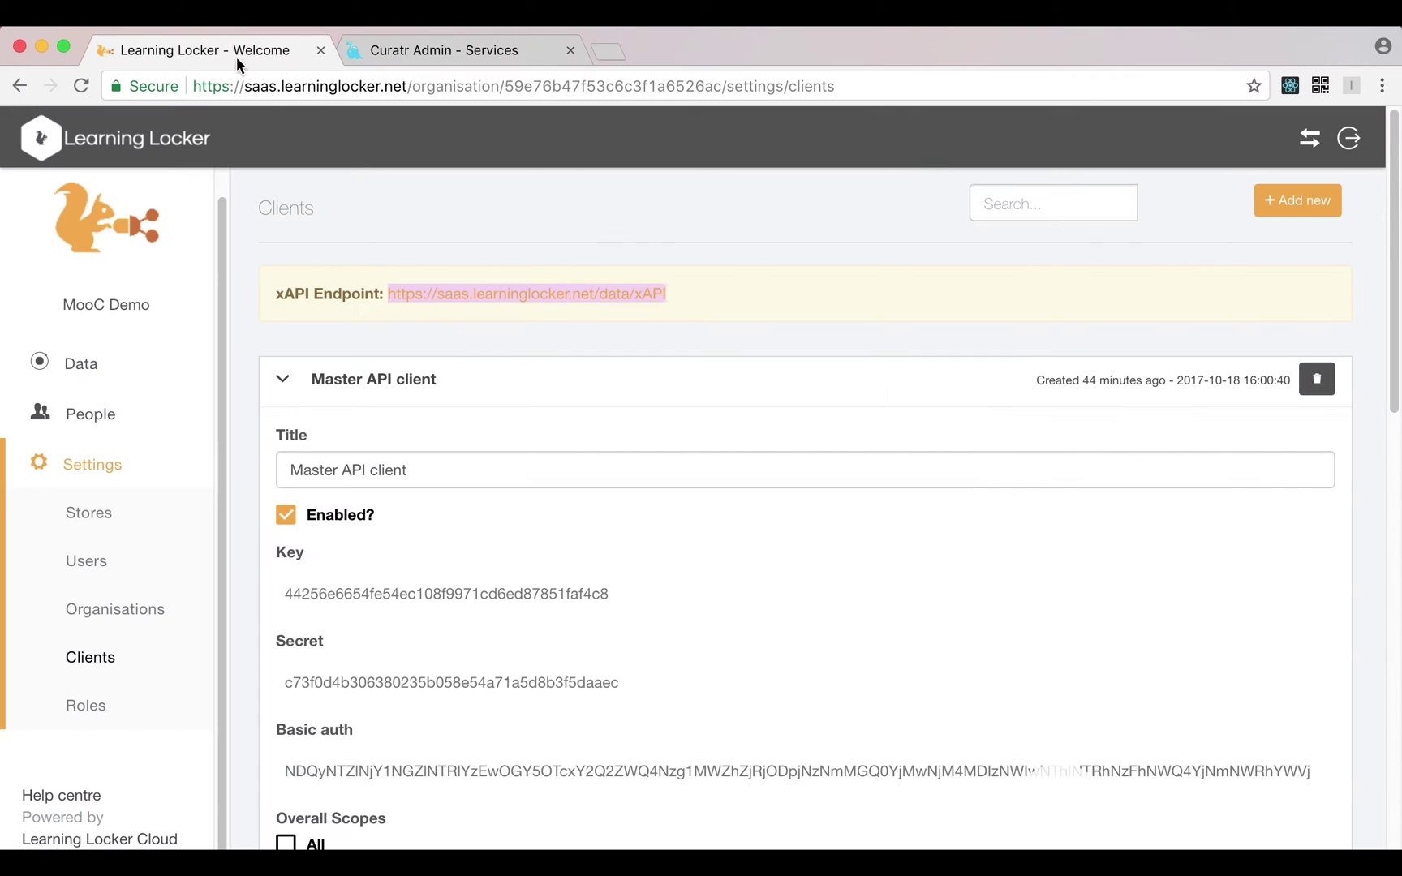
click(533, 589)
key(super+c)
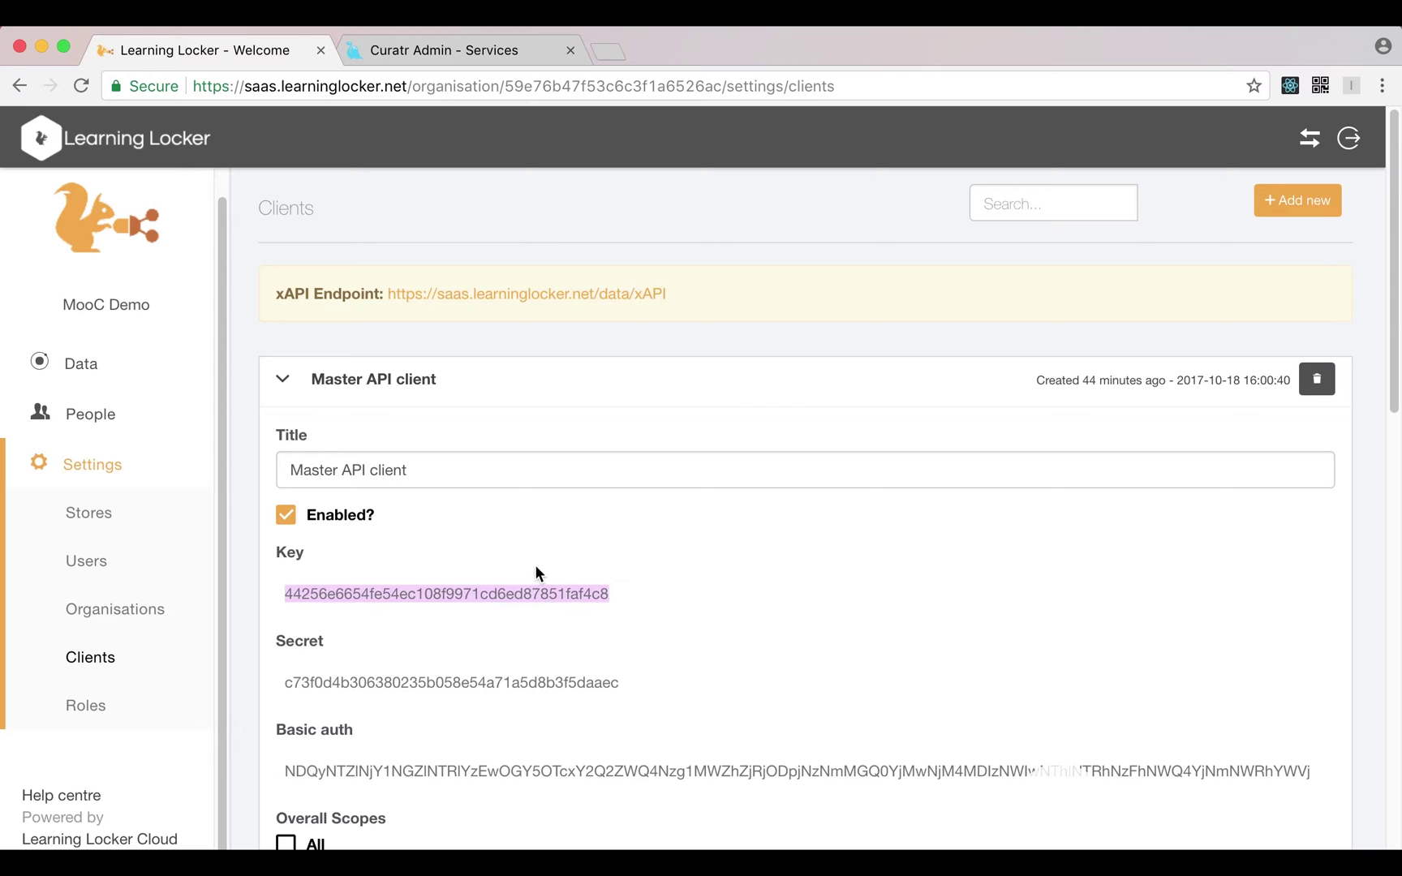
click(442, 41)
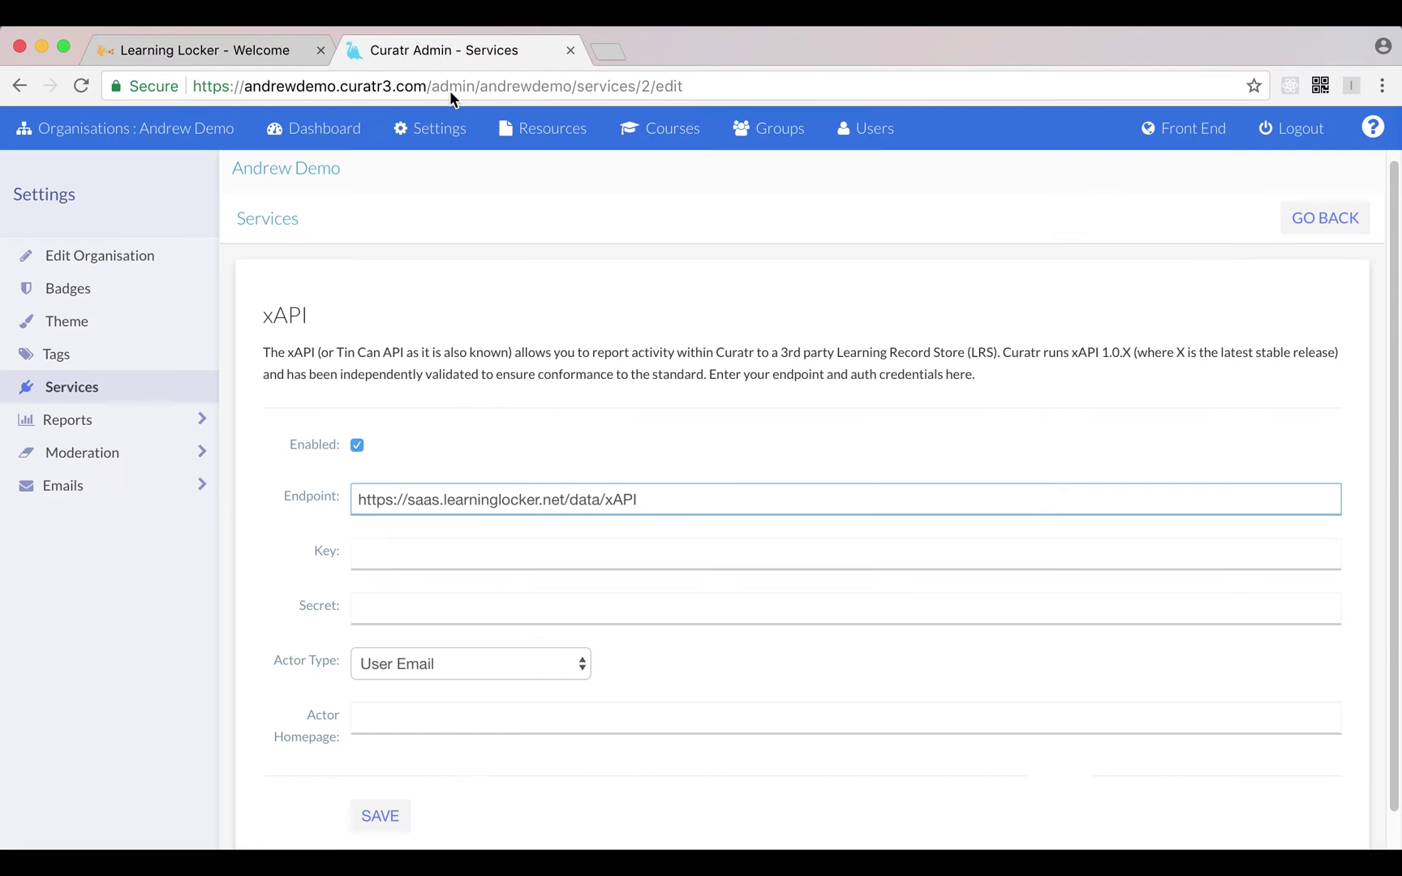
click(495, 543)
key(super+v)
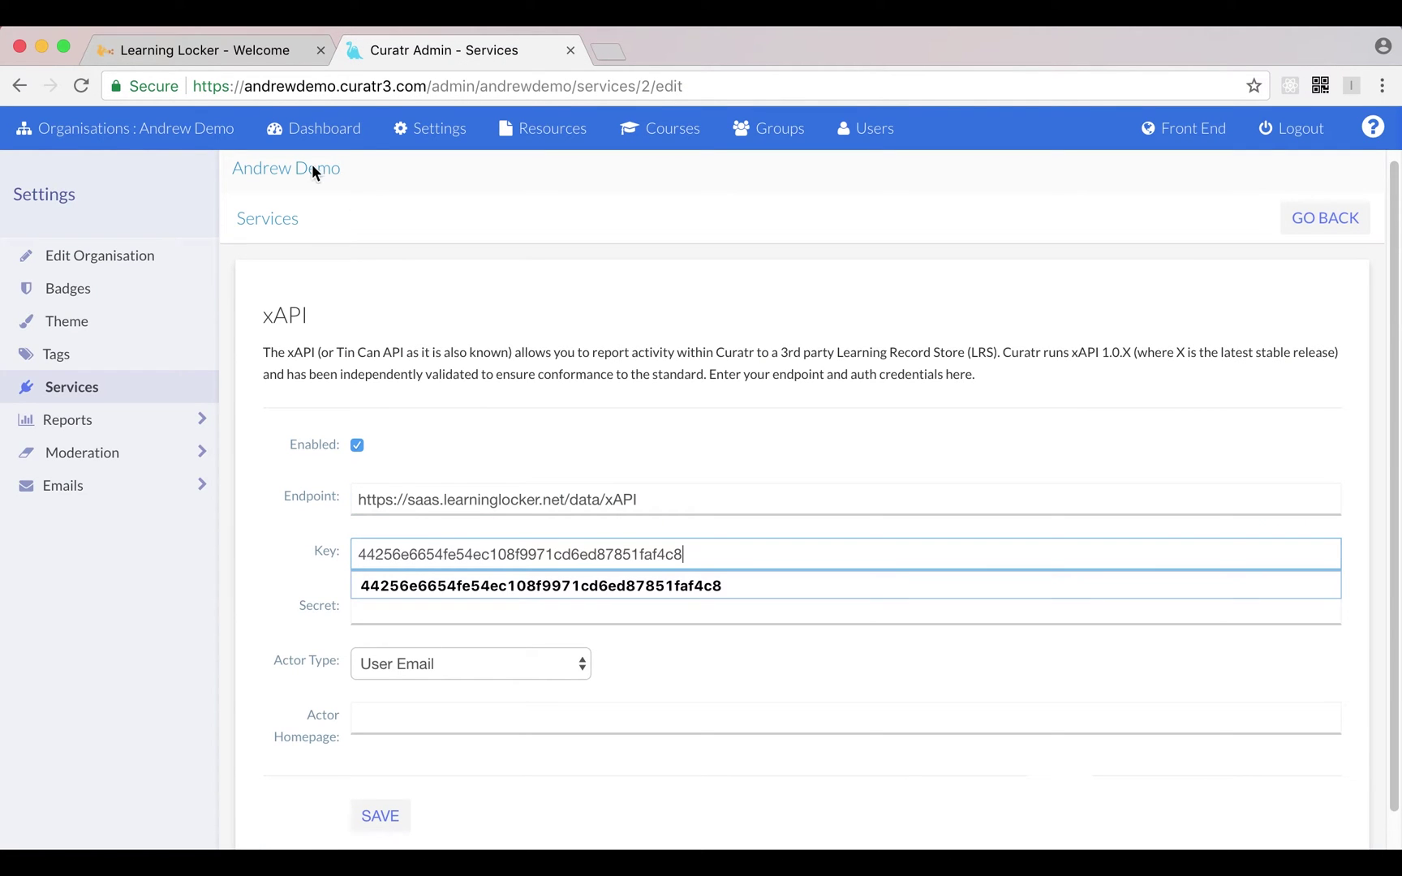
Step: Copy the Master API client secret into Curatr's Secret field
click(226, 54)
double_click(430, 678)
key(super+c)
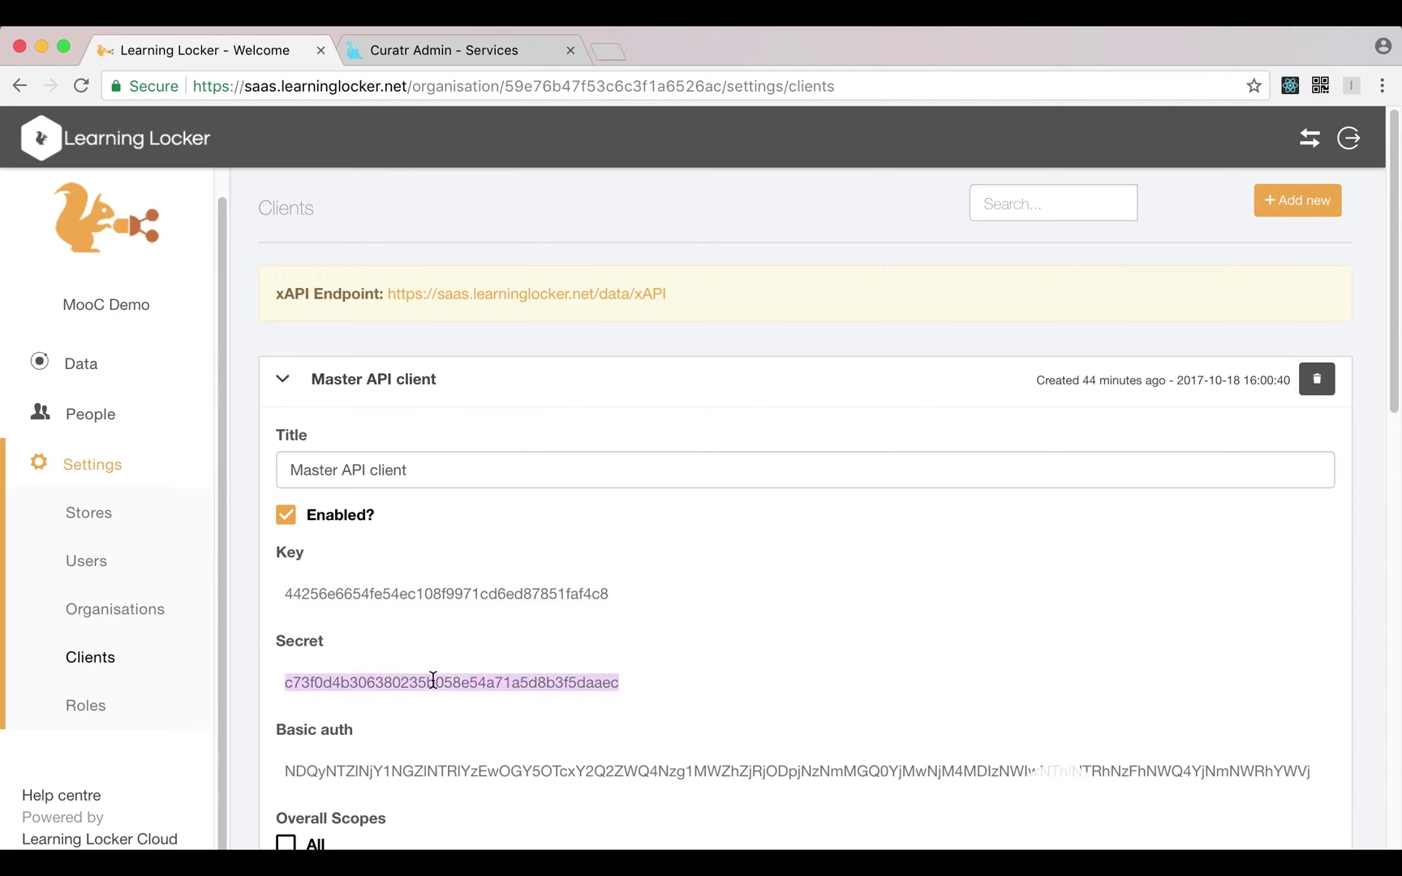
click(458, 50)
scroll(504, 613, down, 1)
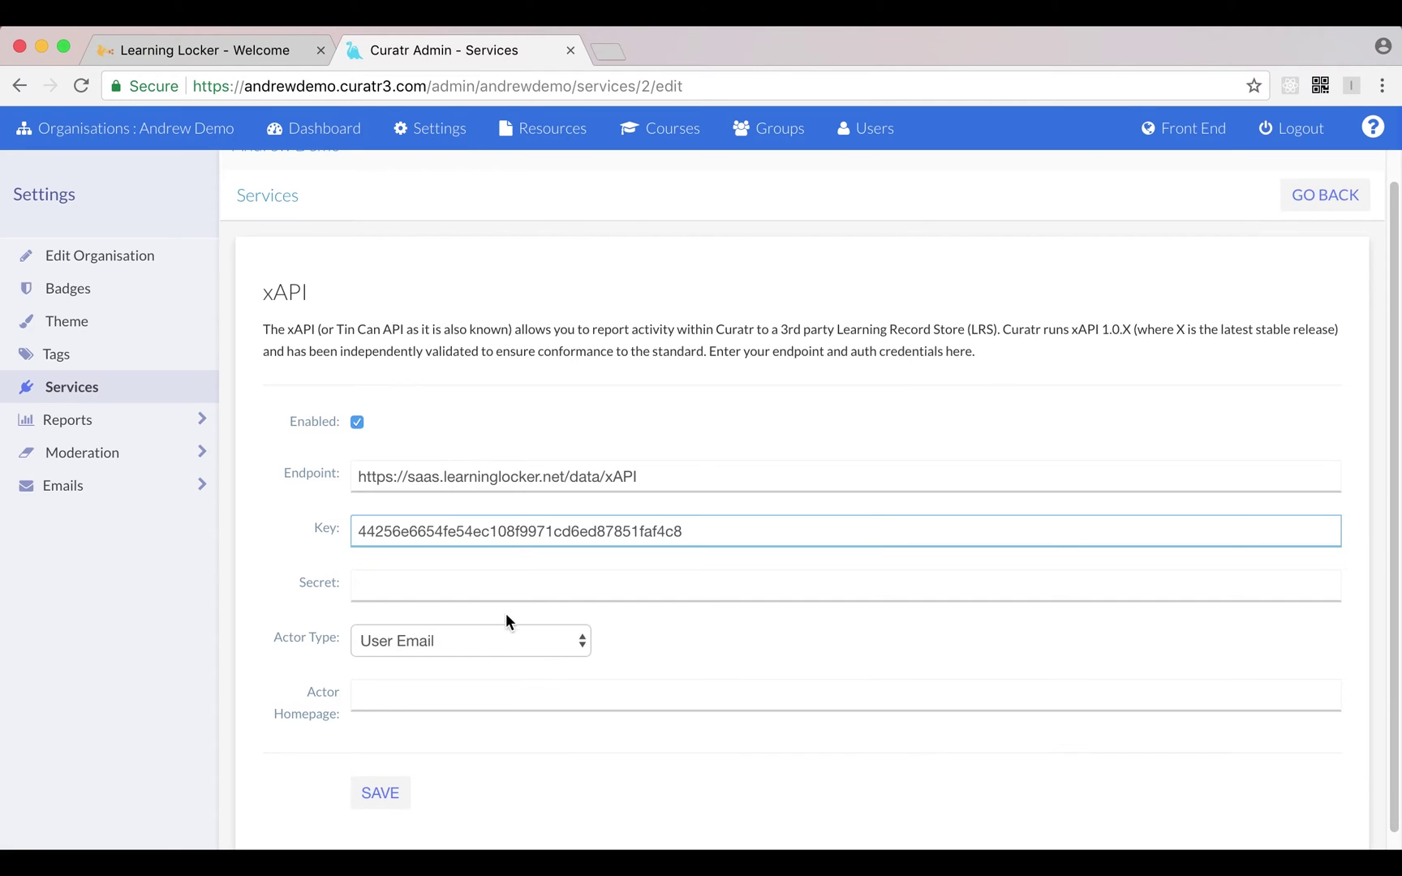
click(497, 586)
key(super+v)
scroll(506, 558, down, 1)
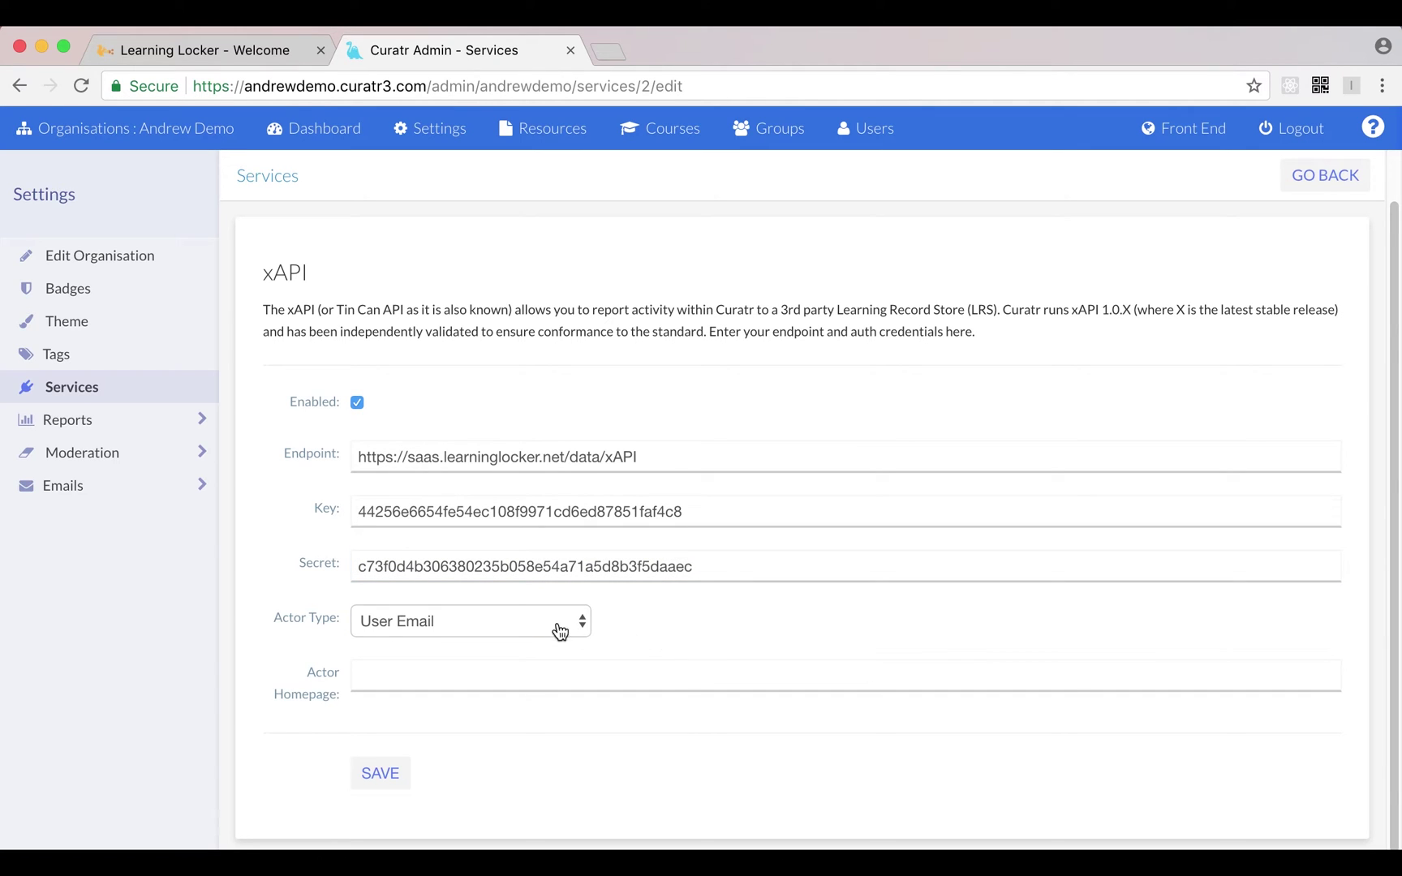
Step: Keep User Email as the xAPI actor type and save the service settings
click(540, 621)
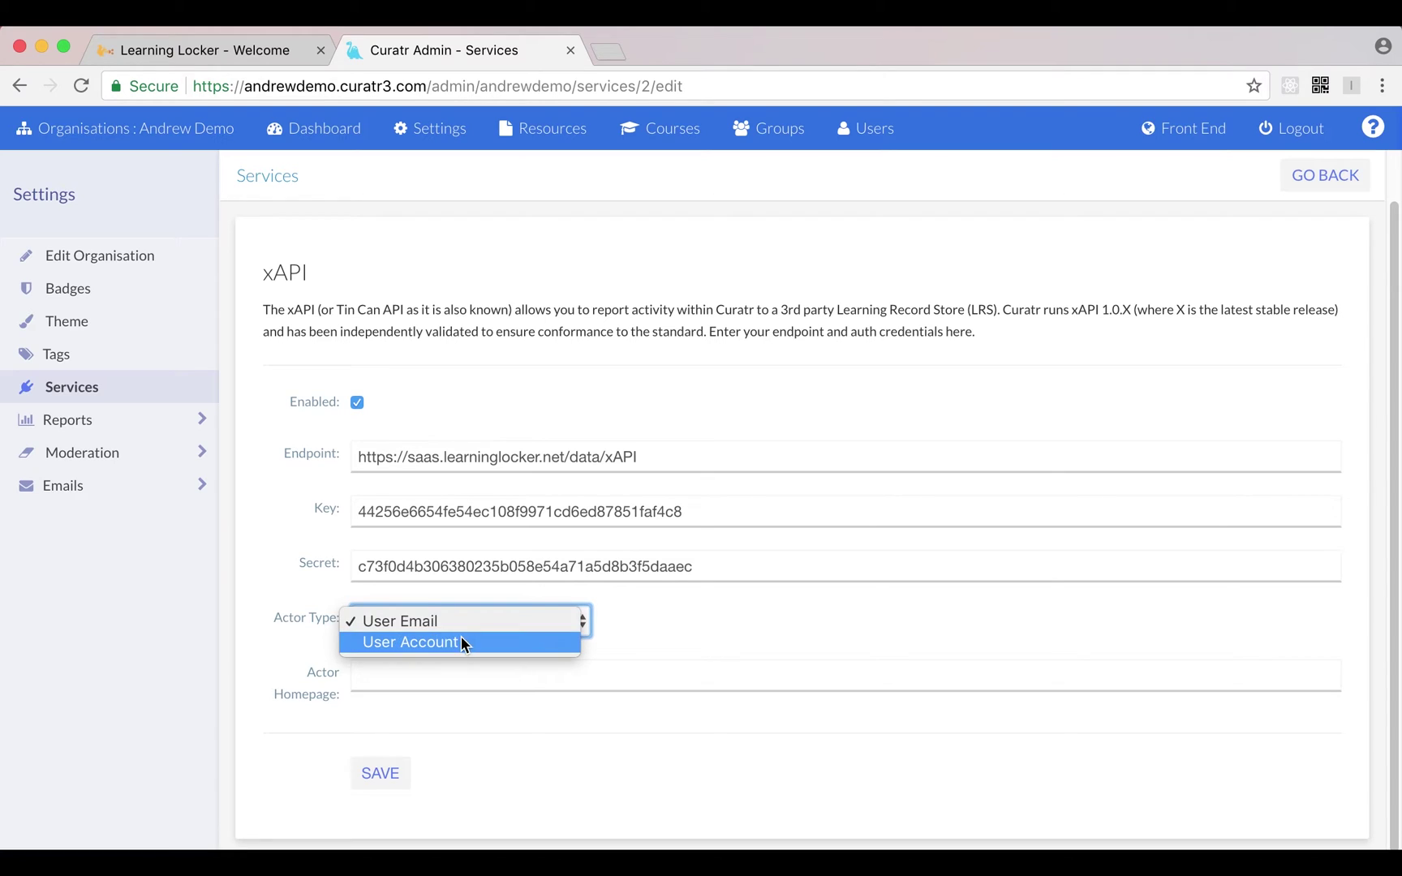
click(412, 623)
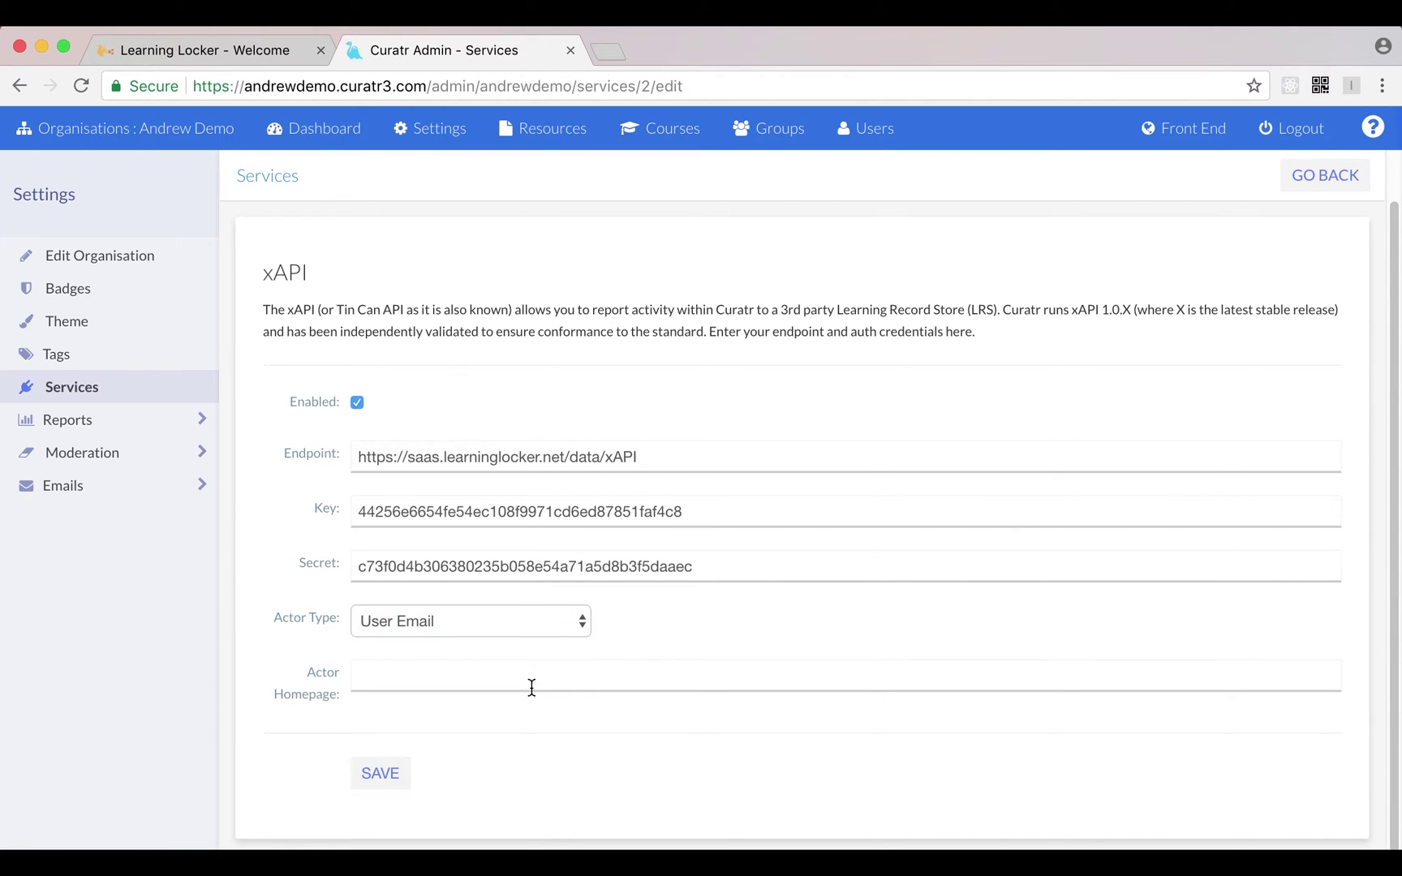
click(382, 781)
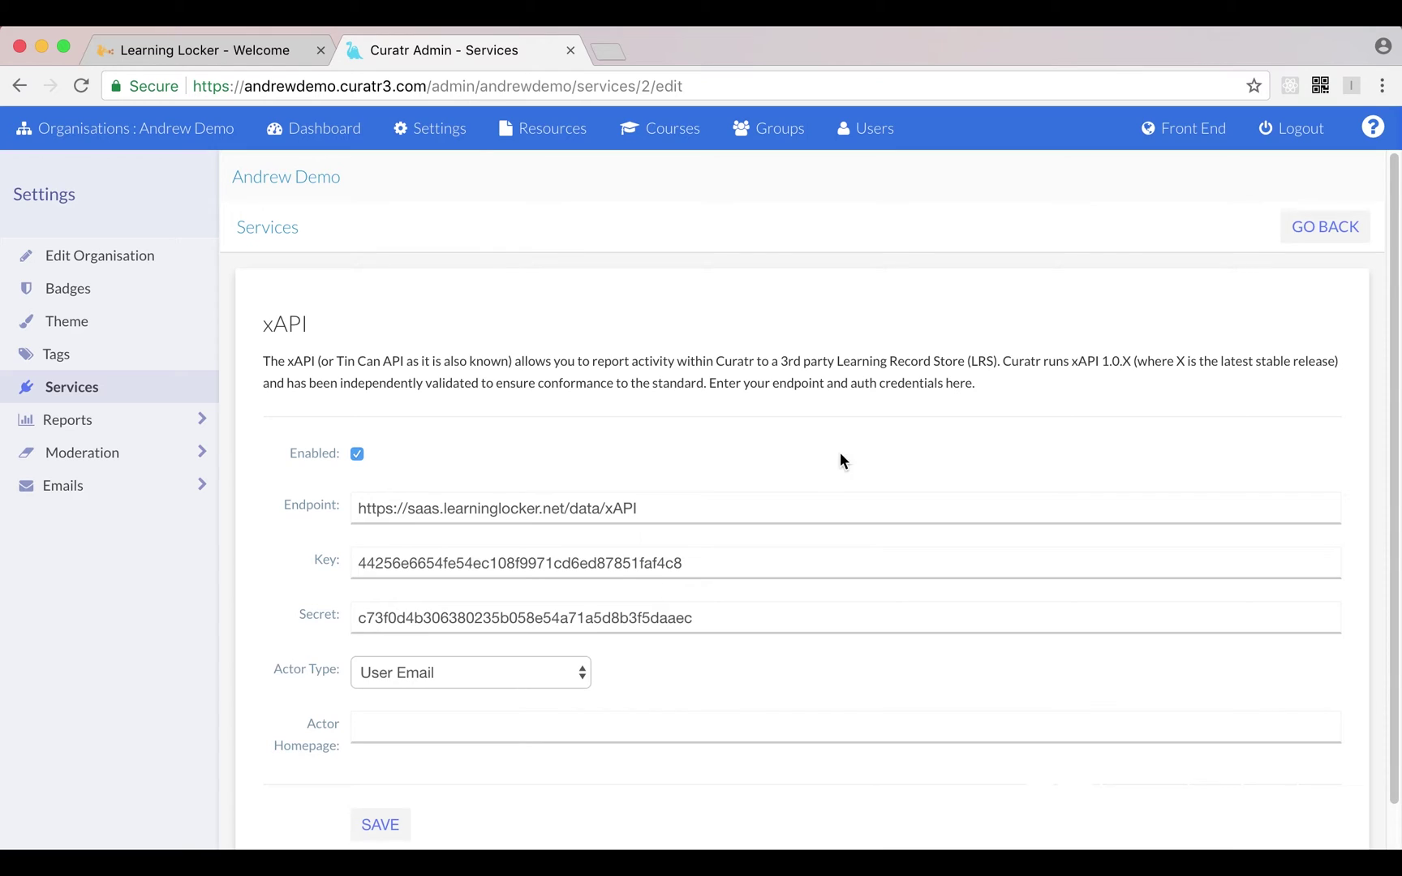
Step: On the Front End, browse Public Courses and enrol in the Demo course
click(1181, 144)
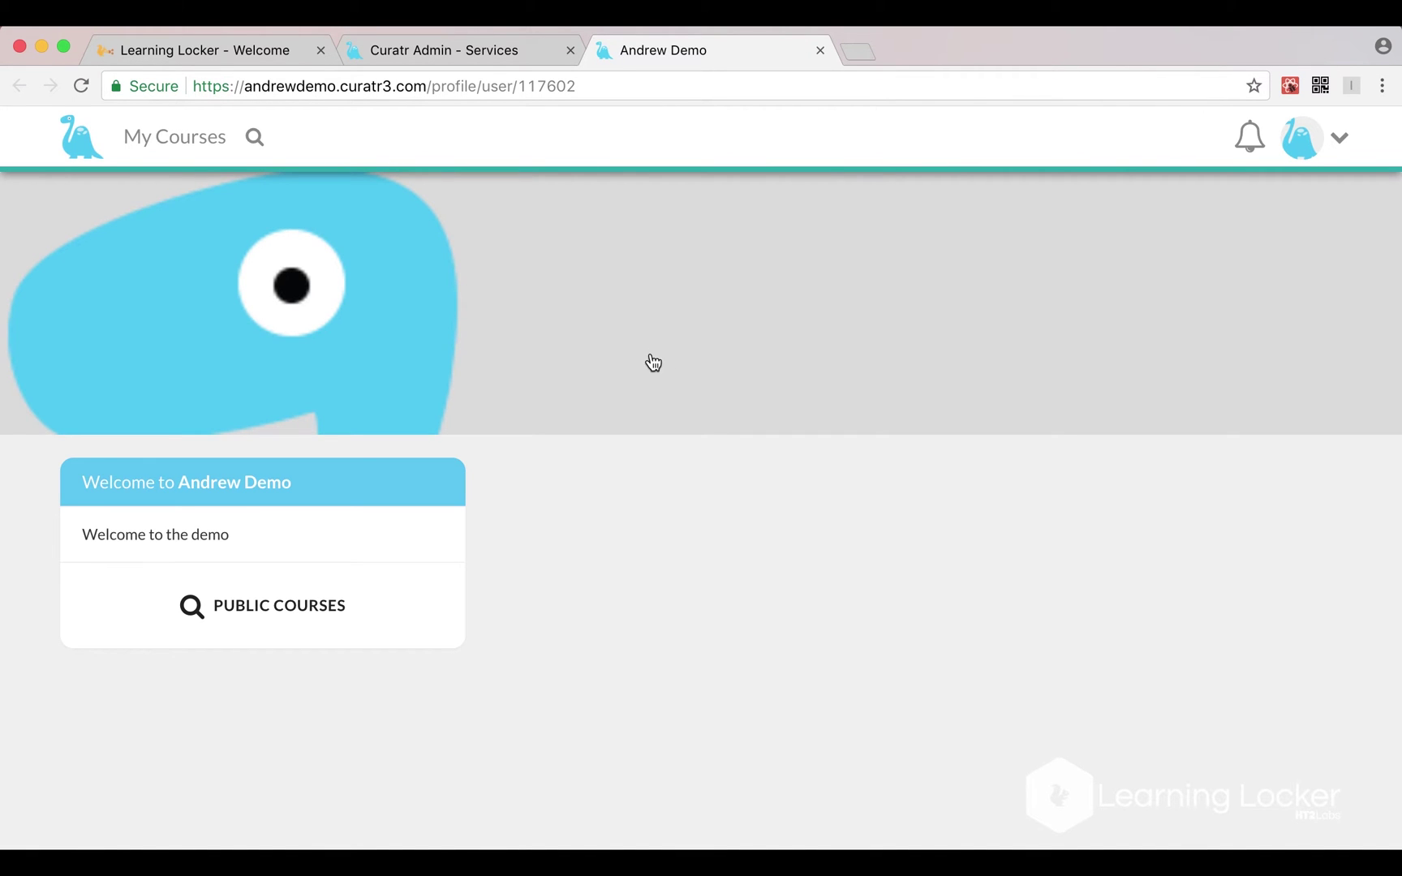
click(304, 607)
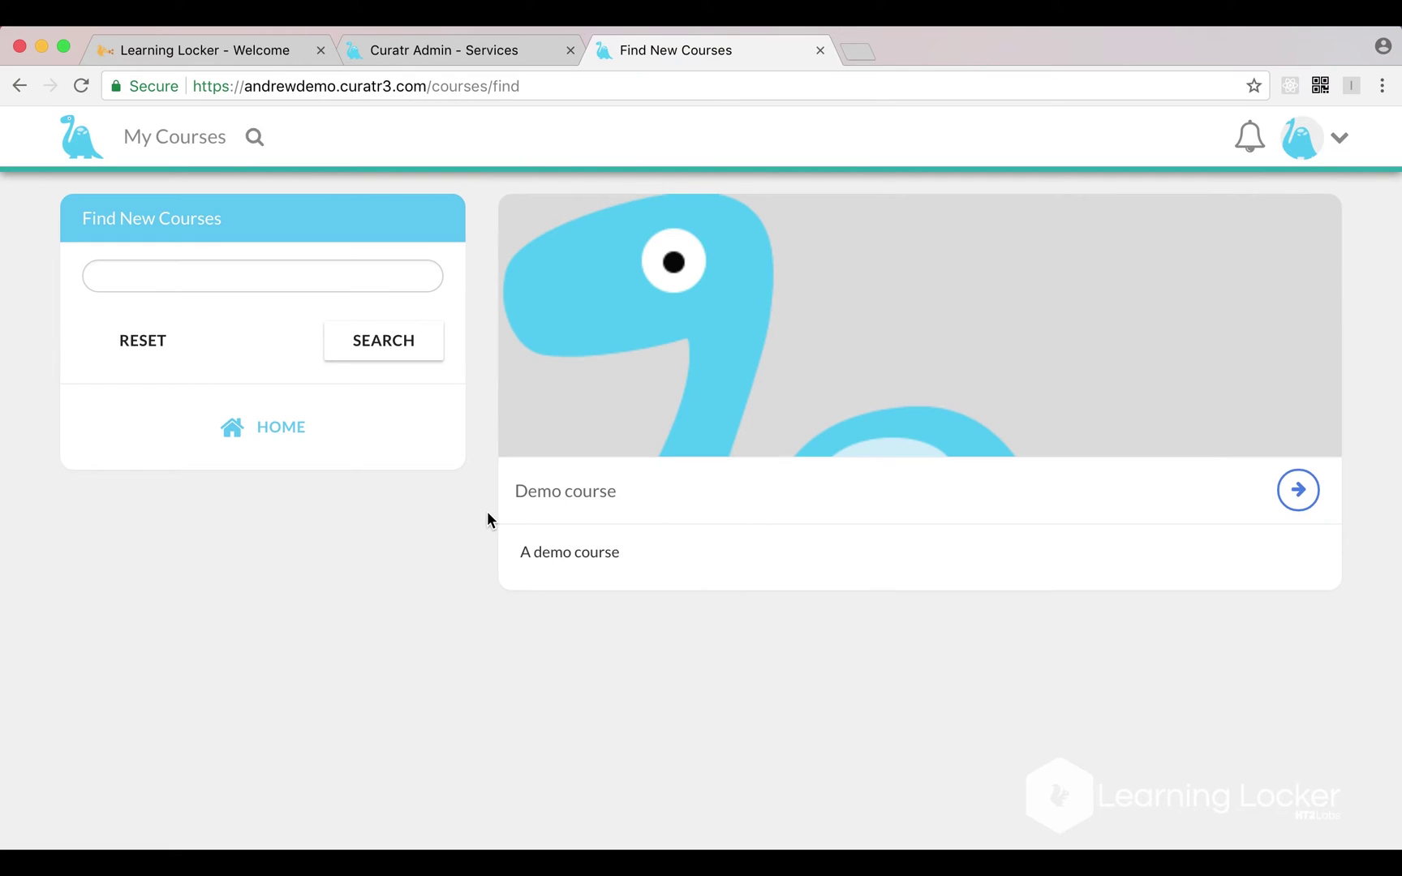
click(1003, 489)
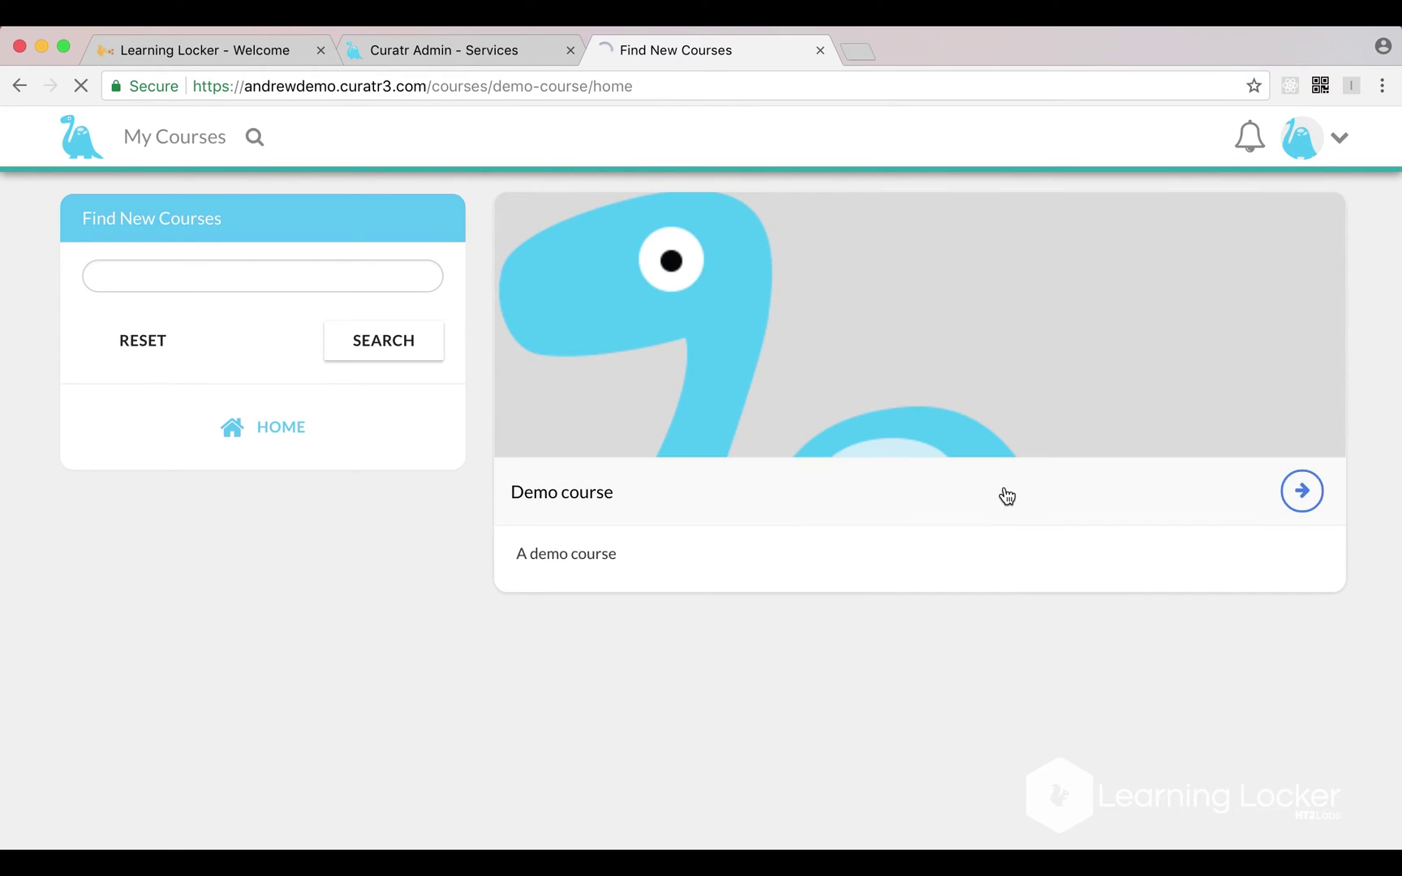
click(917, 574)
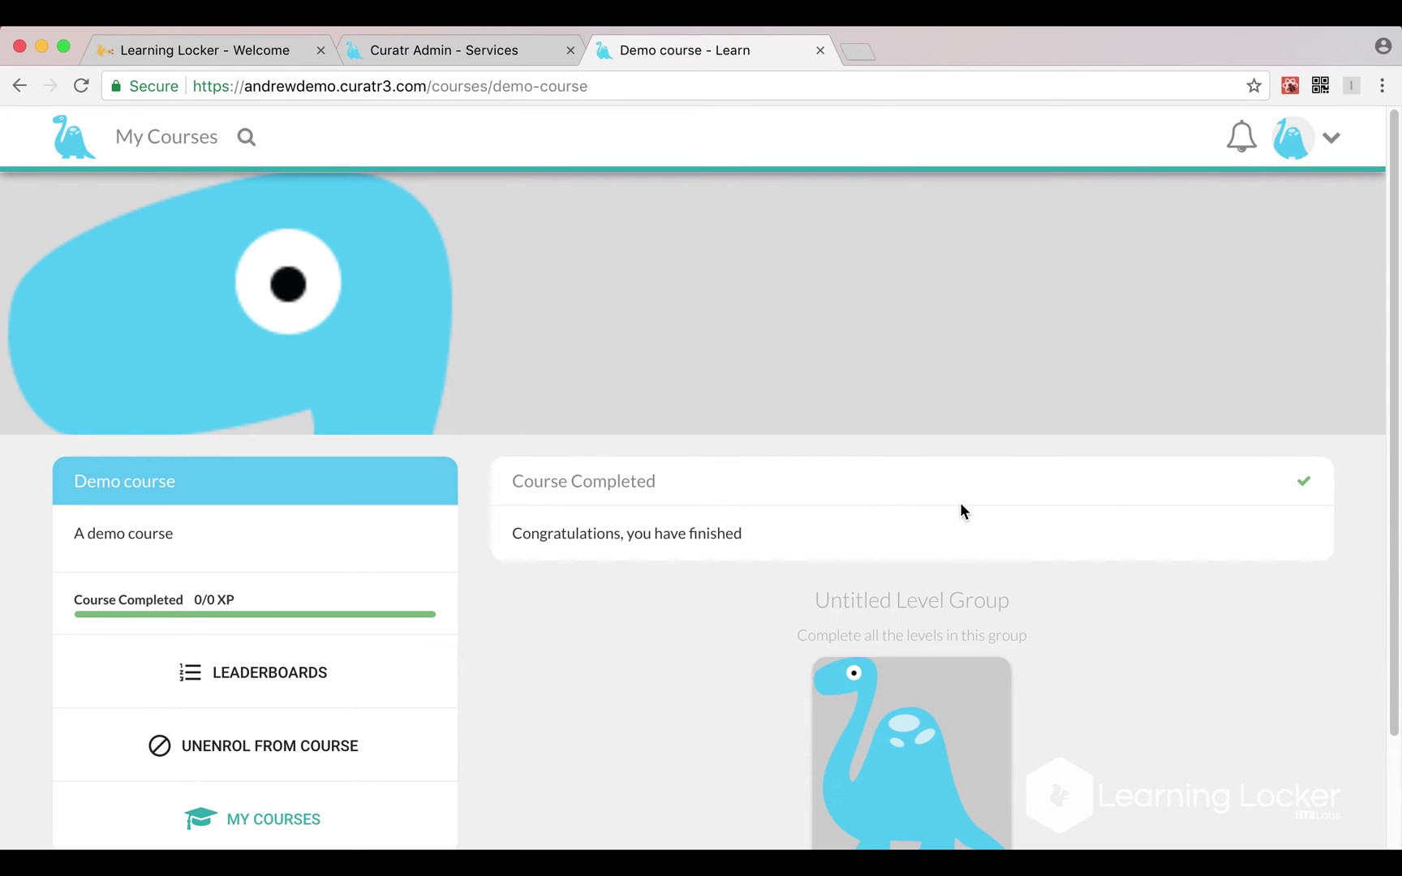
scroll(743, 459, down, 1)
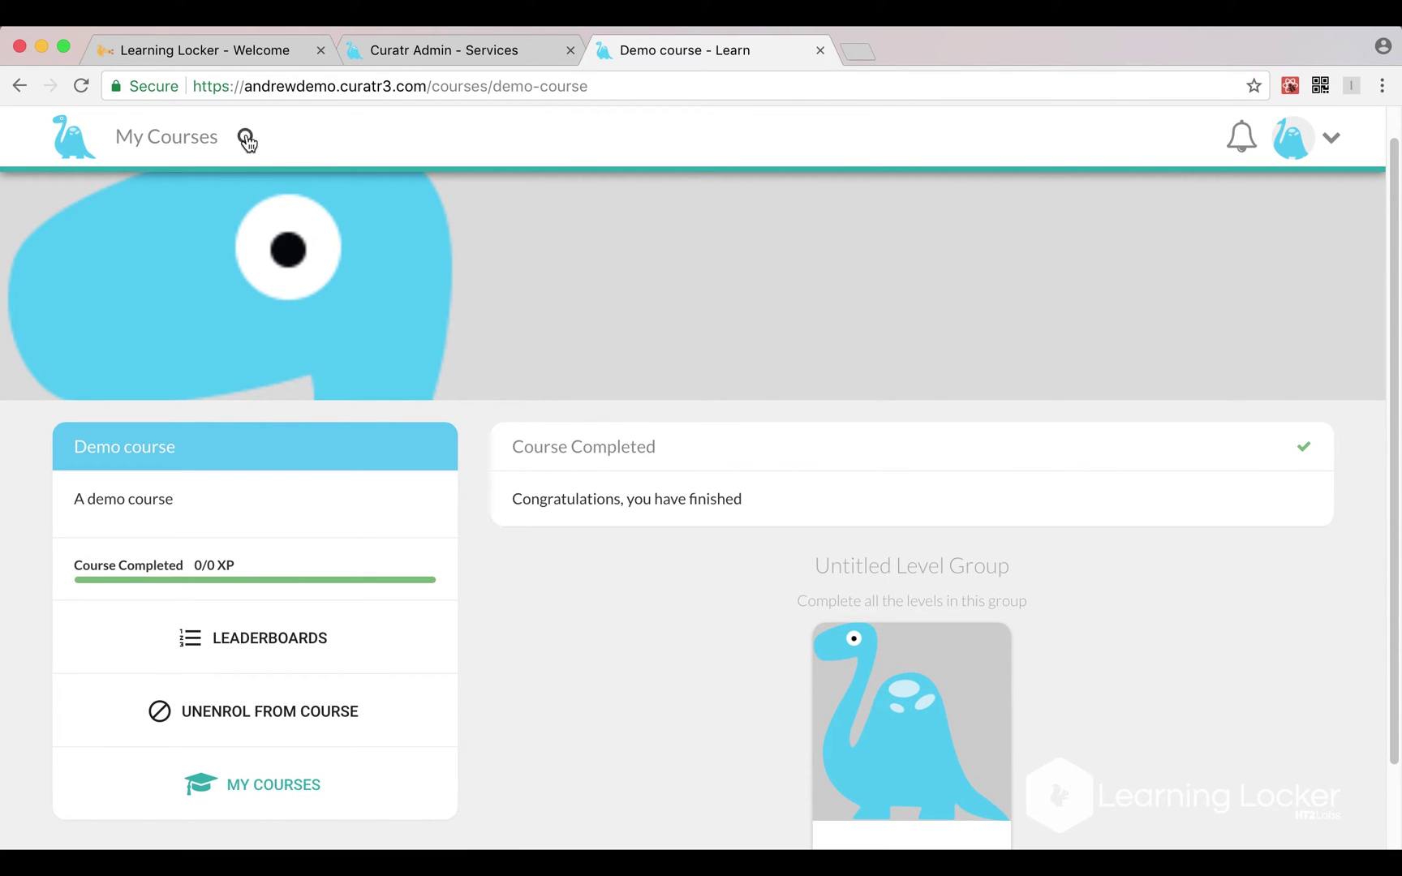
Step: Open Learning Locker's Data > Source statements and cross-check the completed Demo course in Curatr
click(236, 51)
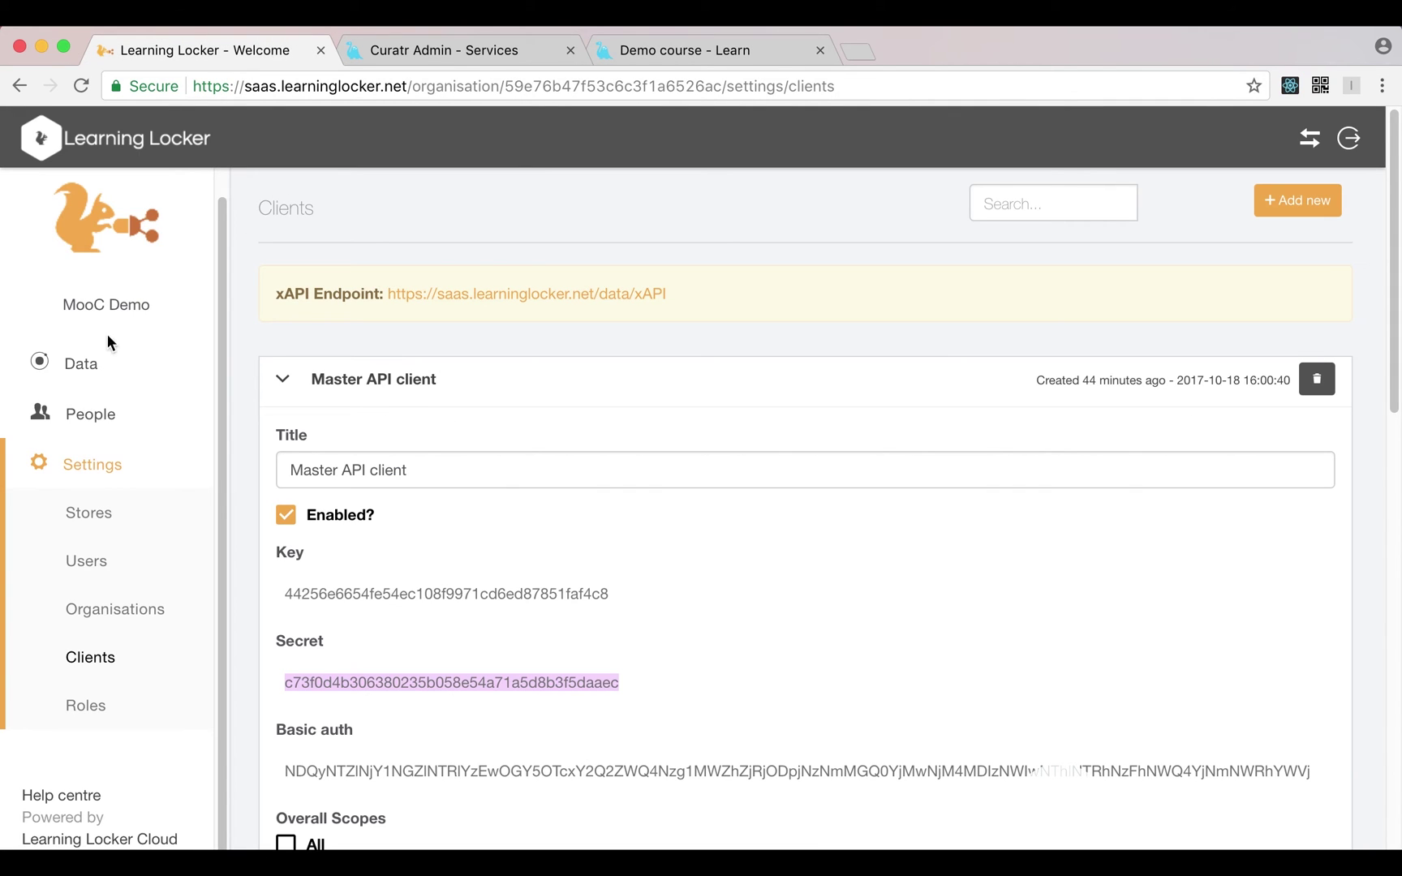
click(82, 363)
click(119, 438)
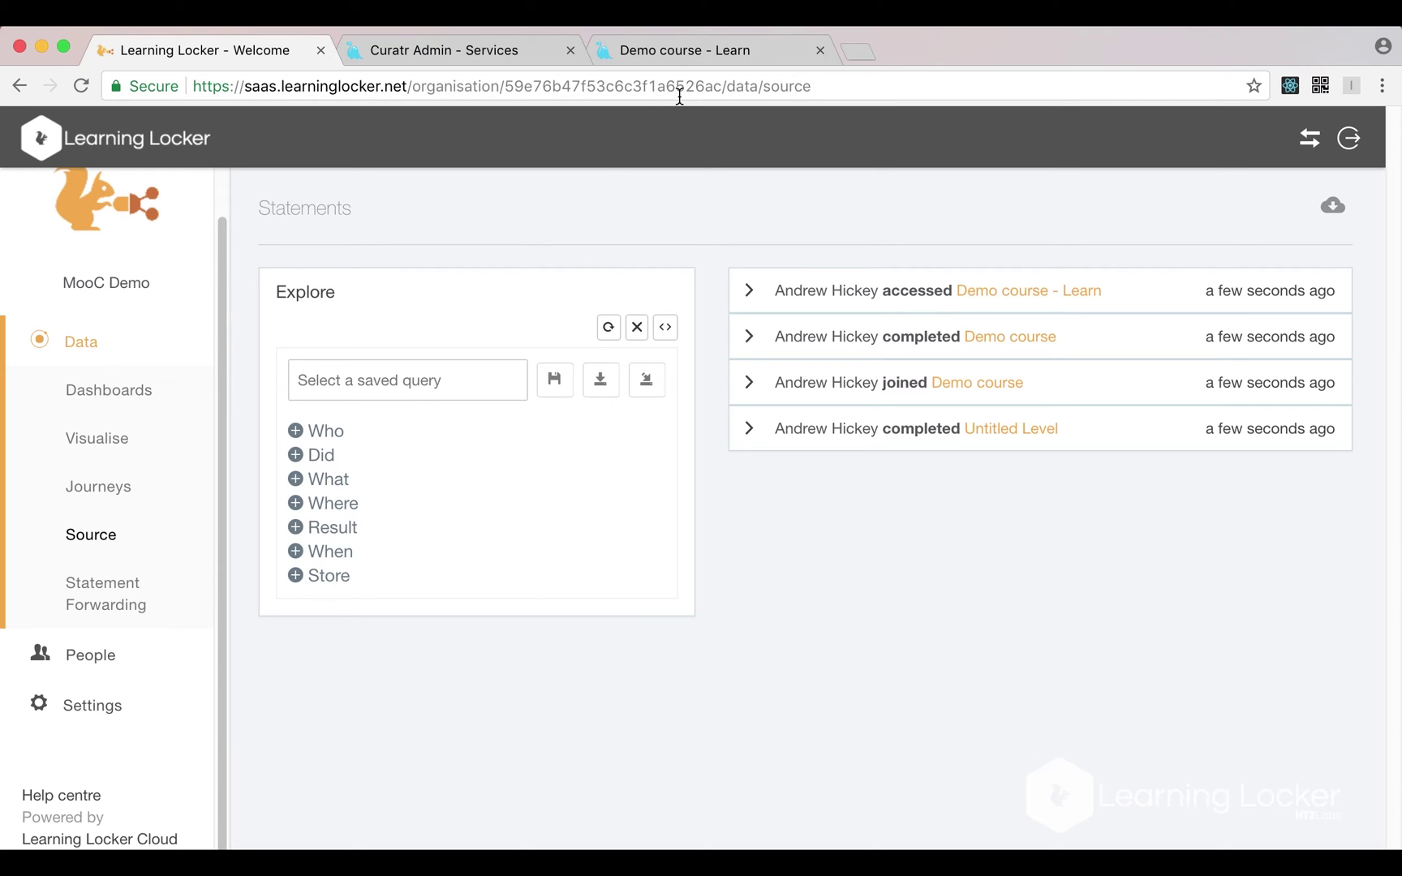
click(715, 64)
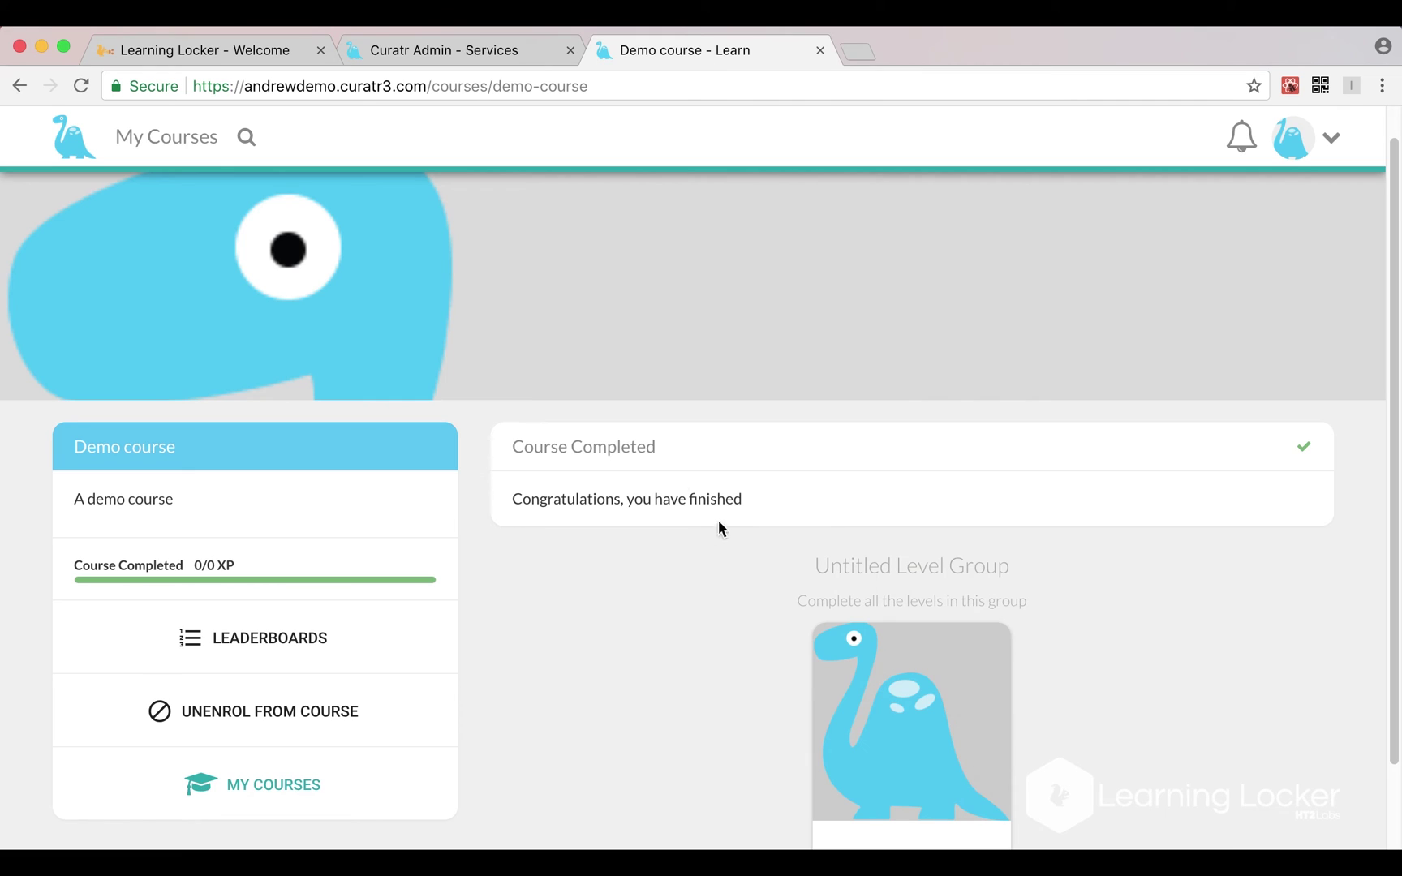
click(223, 50)
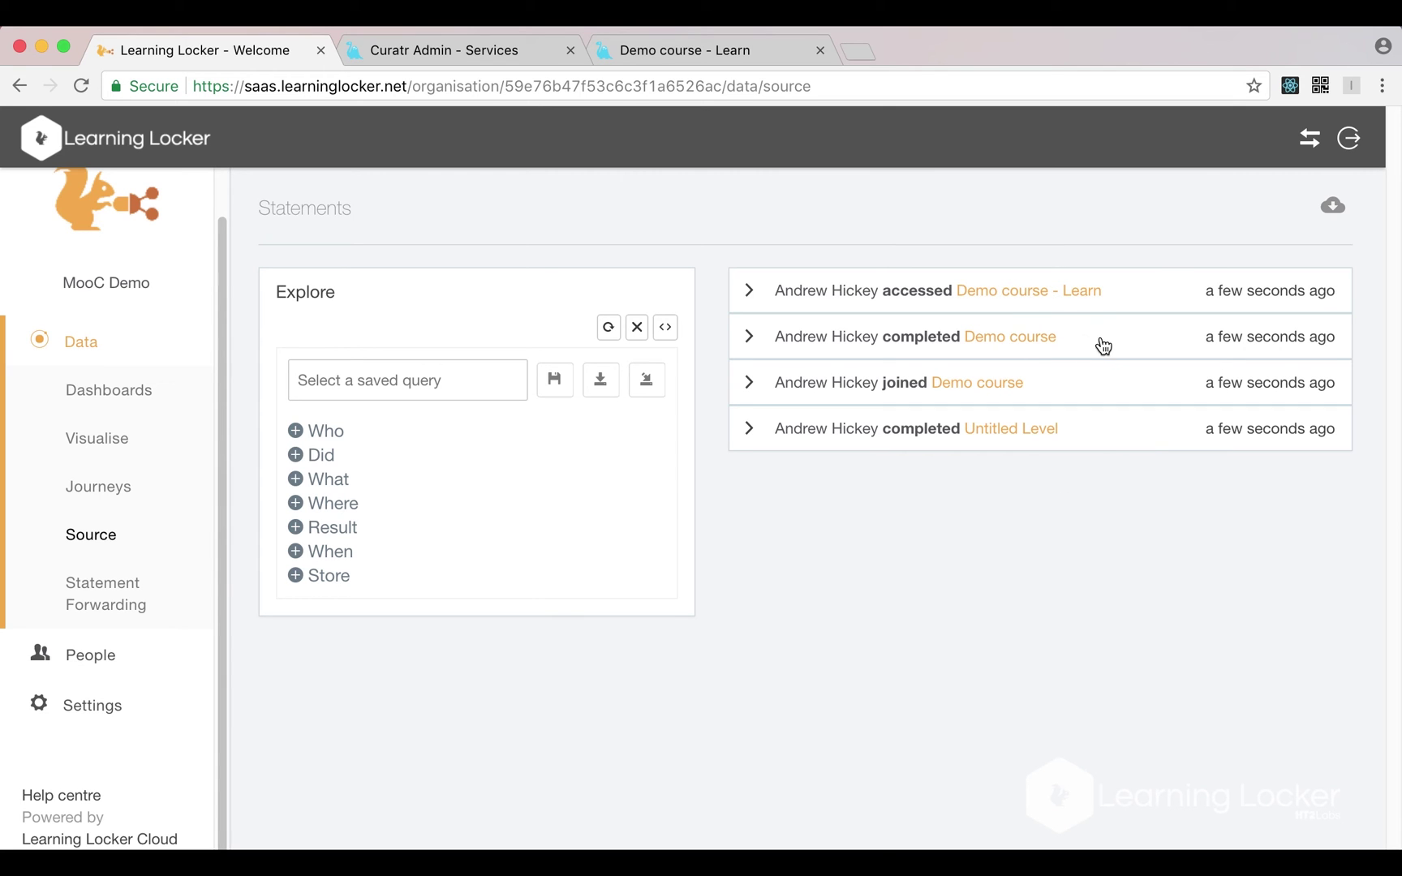
Step: Expand the joined Demo course statement and highlight the course URL in its object id
click(1099, 384)
scroll(1132, 463, down, 7)
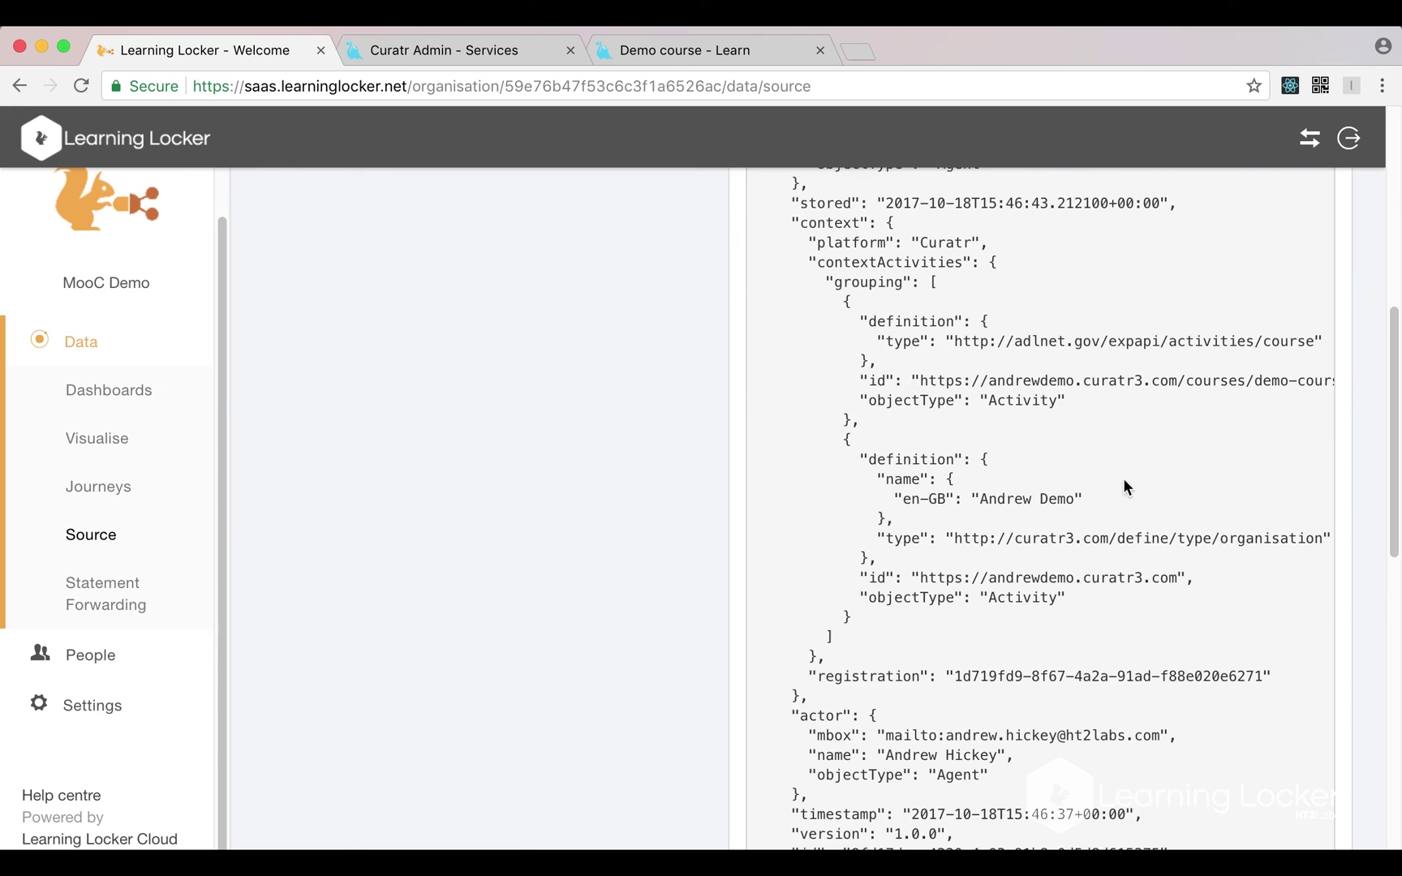
scroll(1113, 457, up, 1)
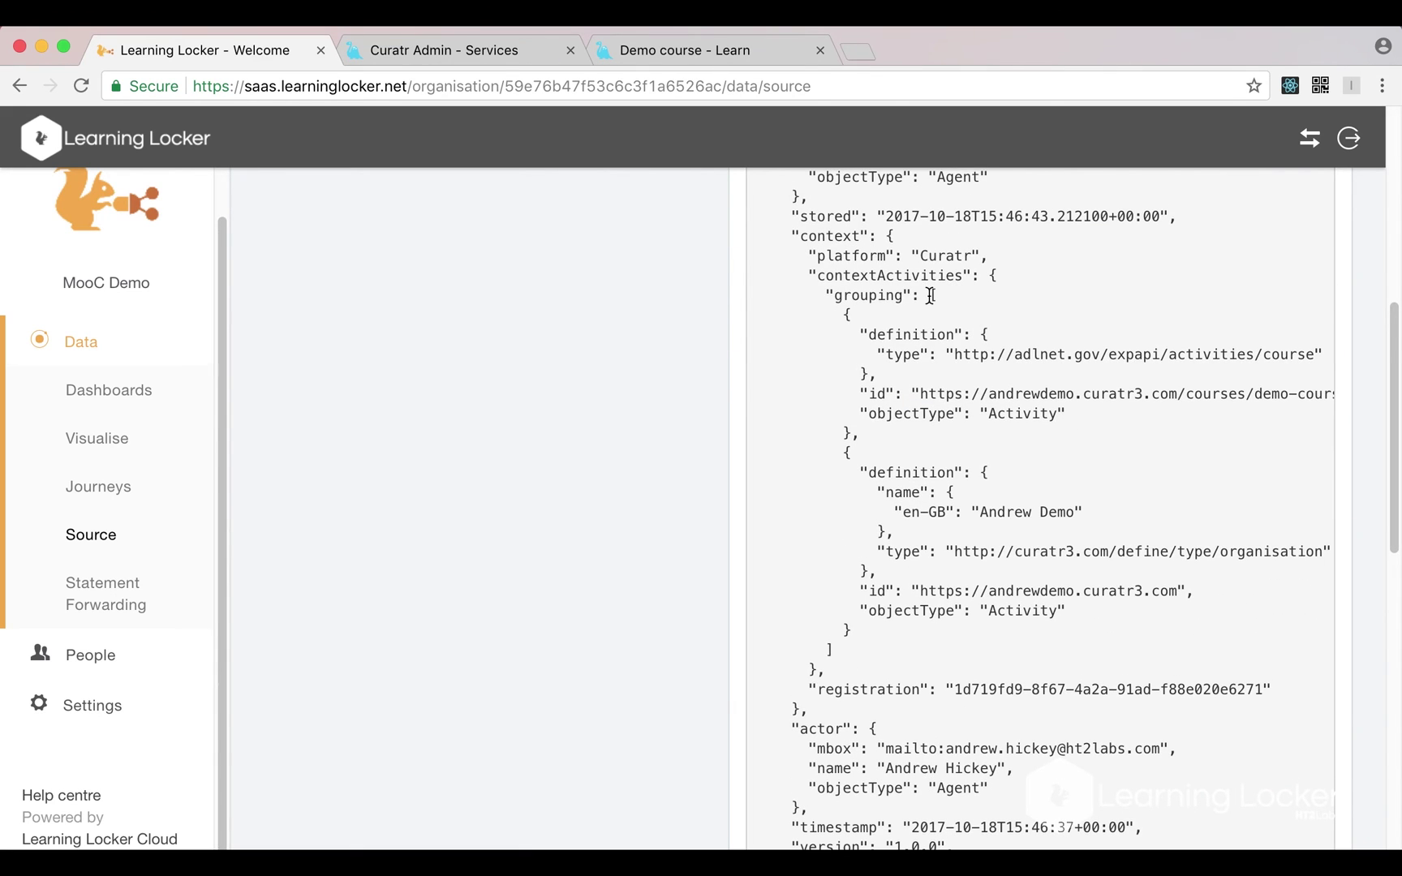
scroll(930, 300, down, 4)
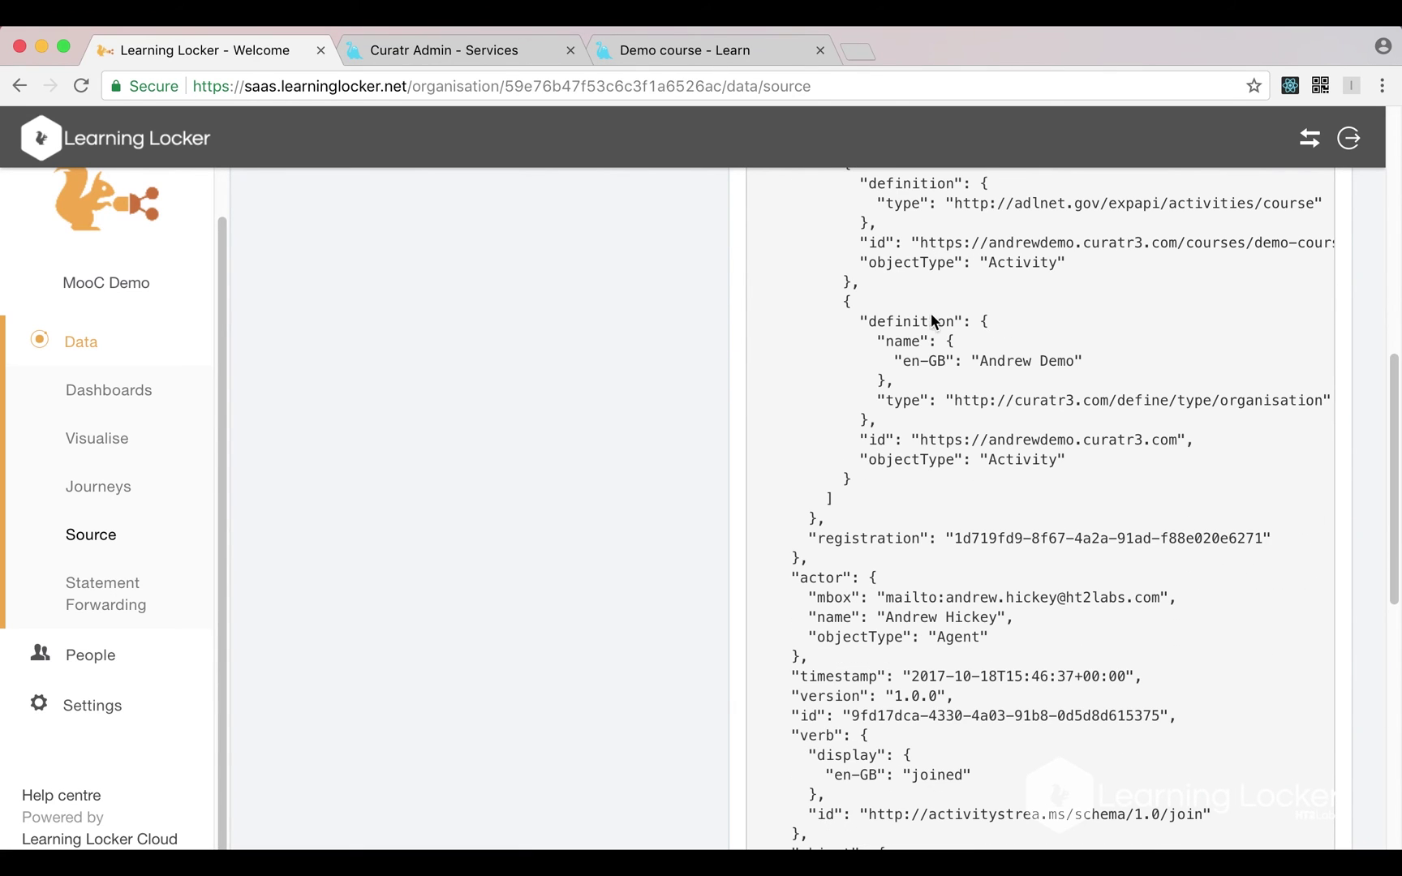
click(864, 582)
scroll(852, 598, down, 1)
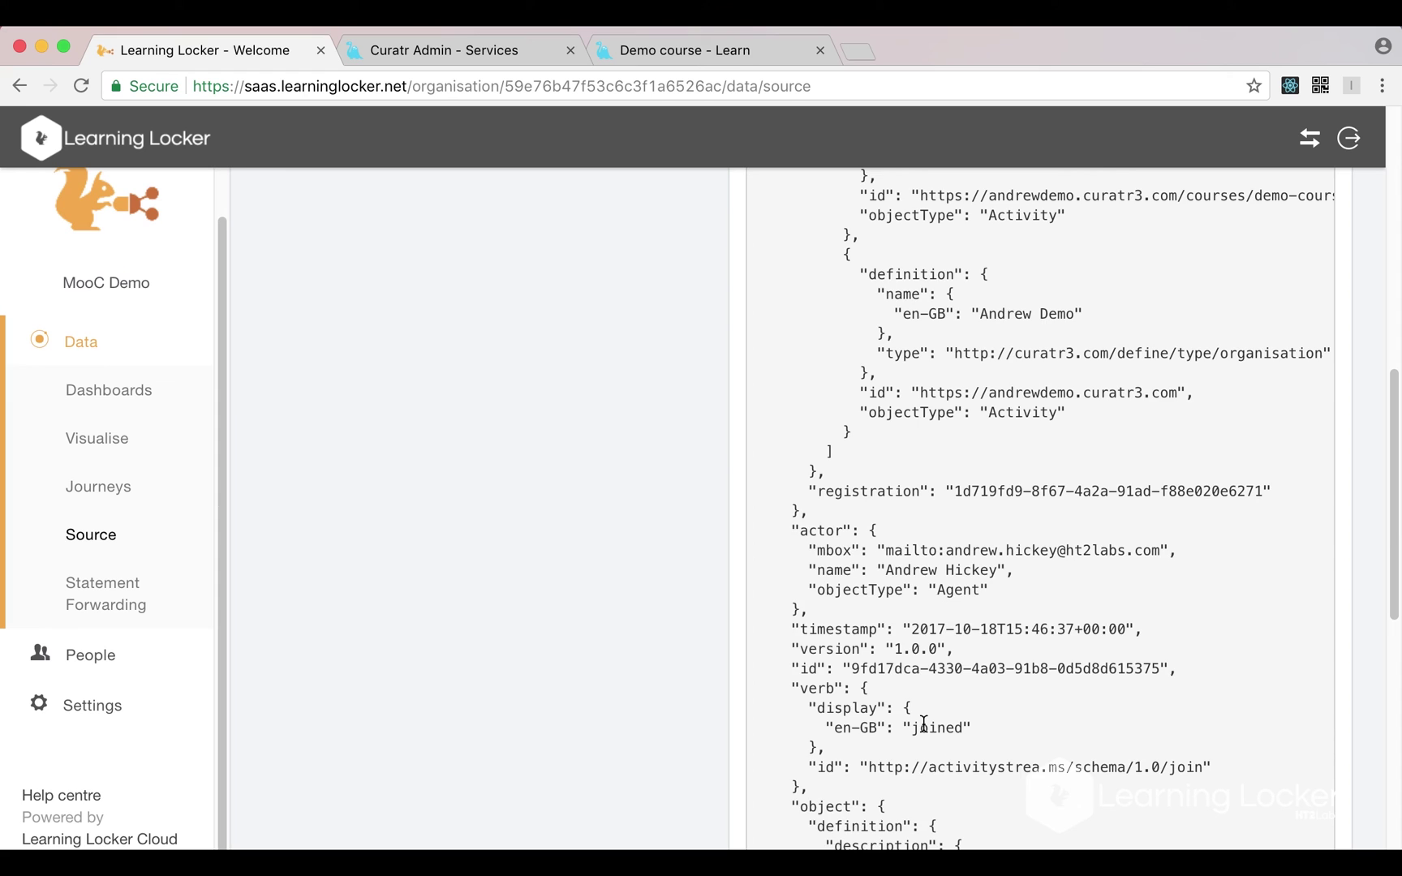
scroll(924, 722, up, 4)
scroll(923, 722, up, 1)
scroll(928, 626, down, 10)
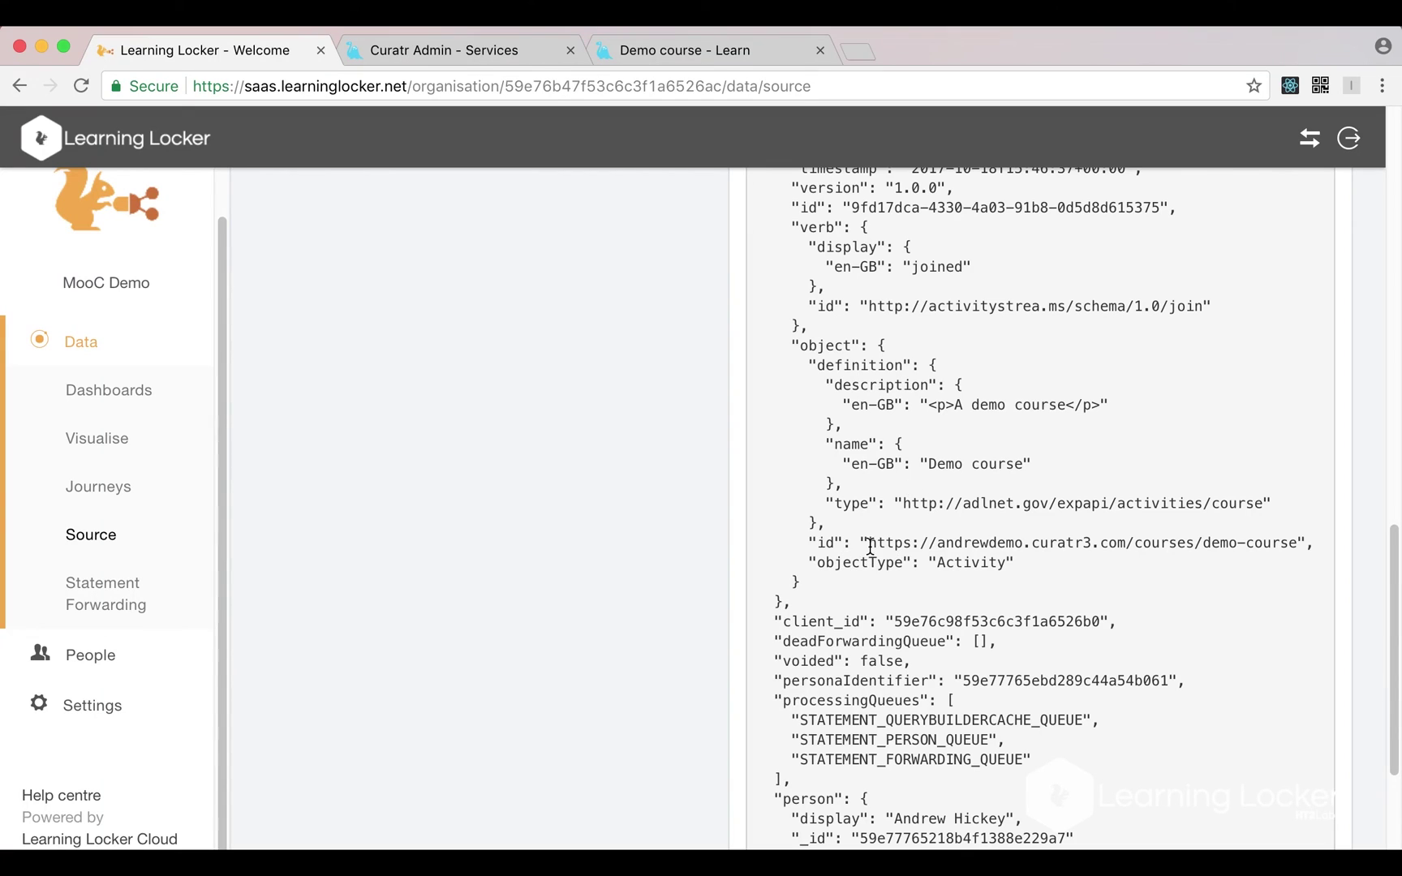
drag(868, 542, 1264, 541)
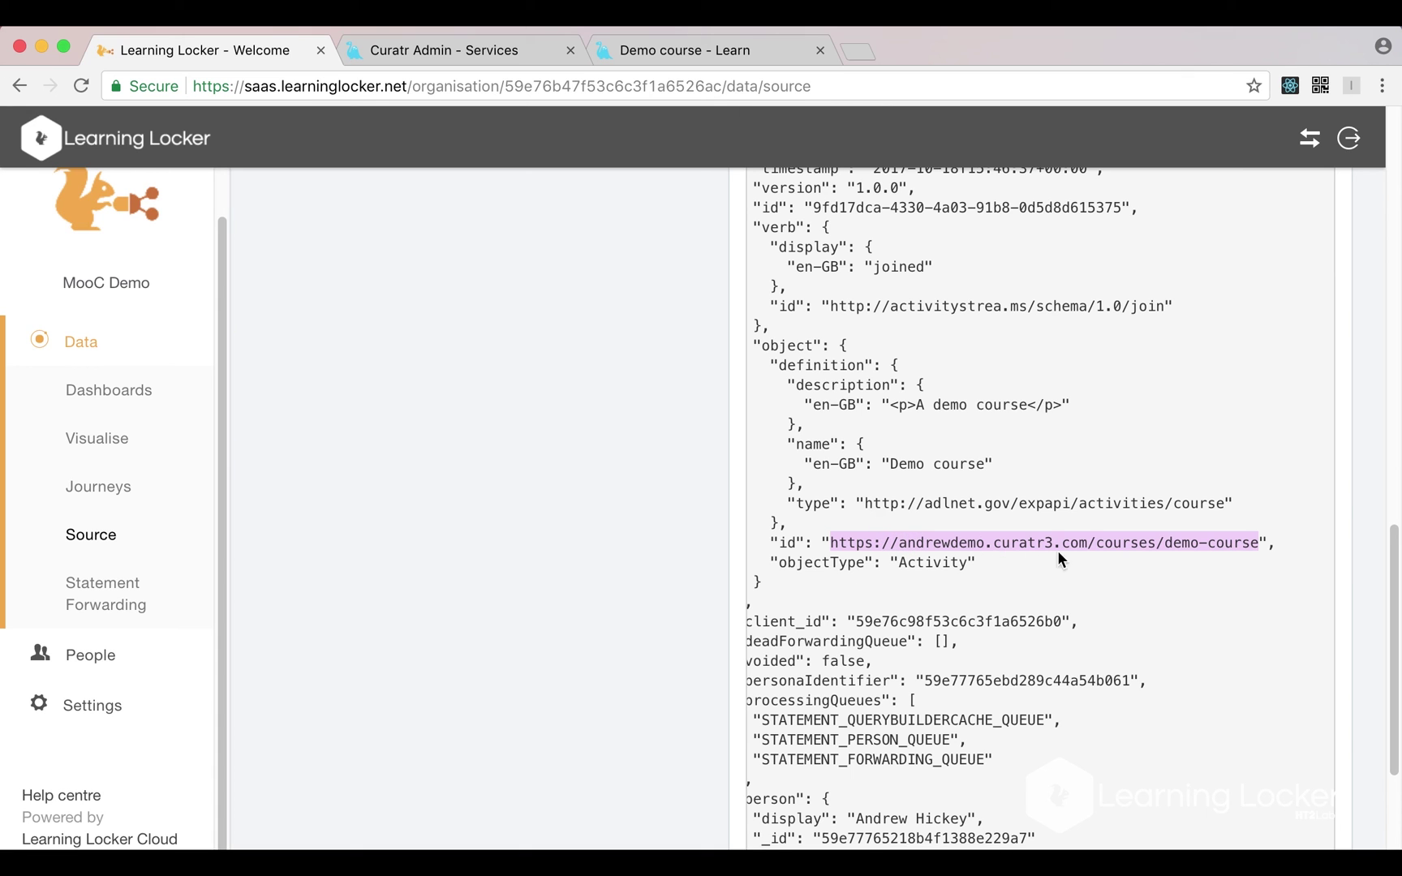
Step: Select the Demo course page address in Curatr to compare with the object id
click(720, 53)
double_click(354, 82)
click(354, 81)
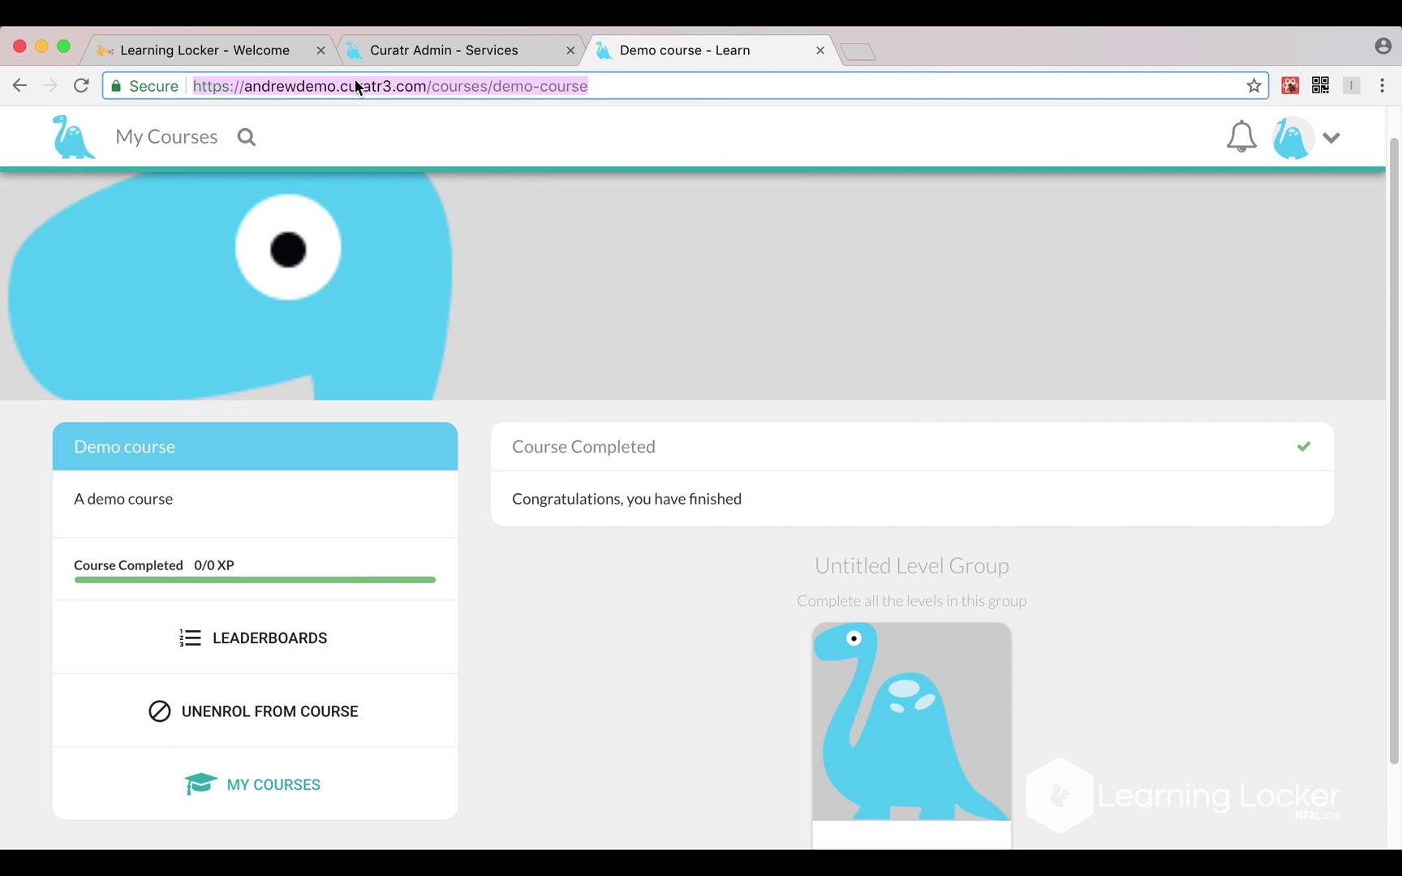